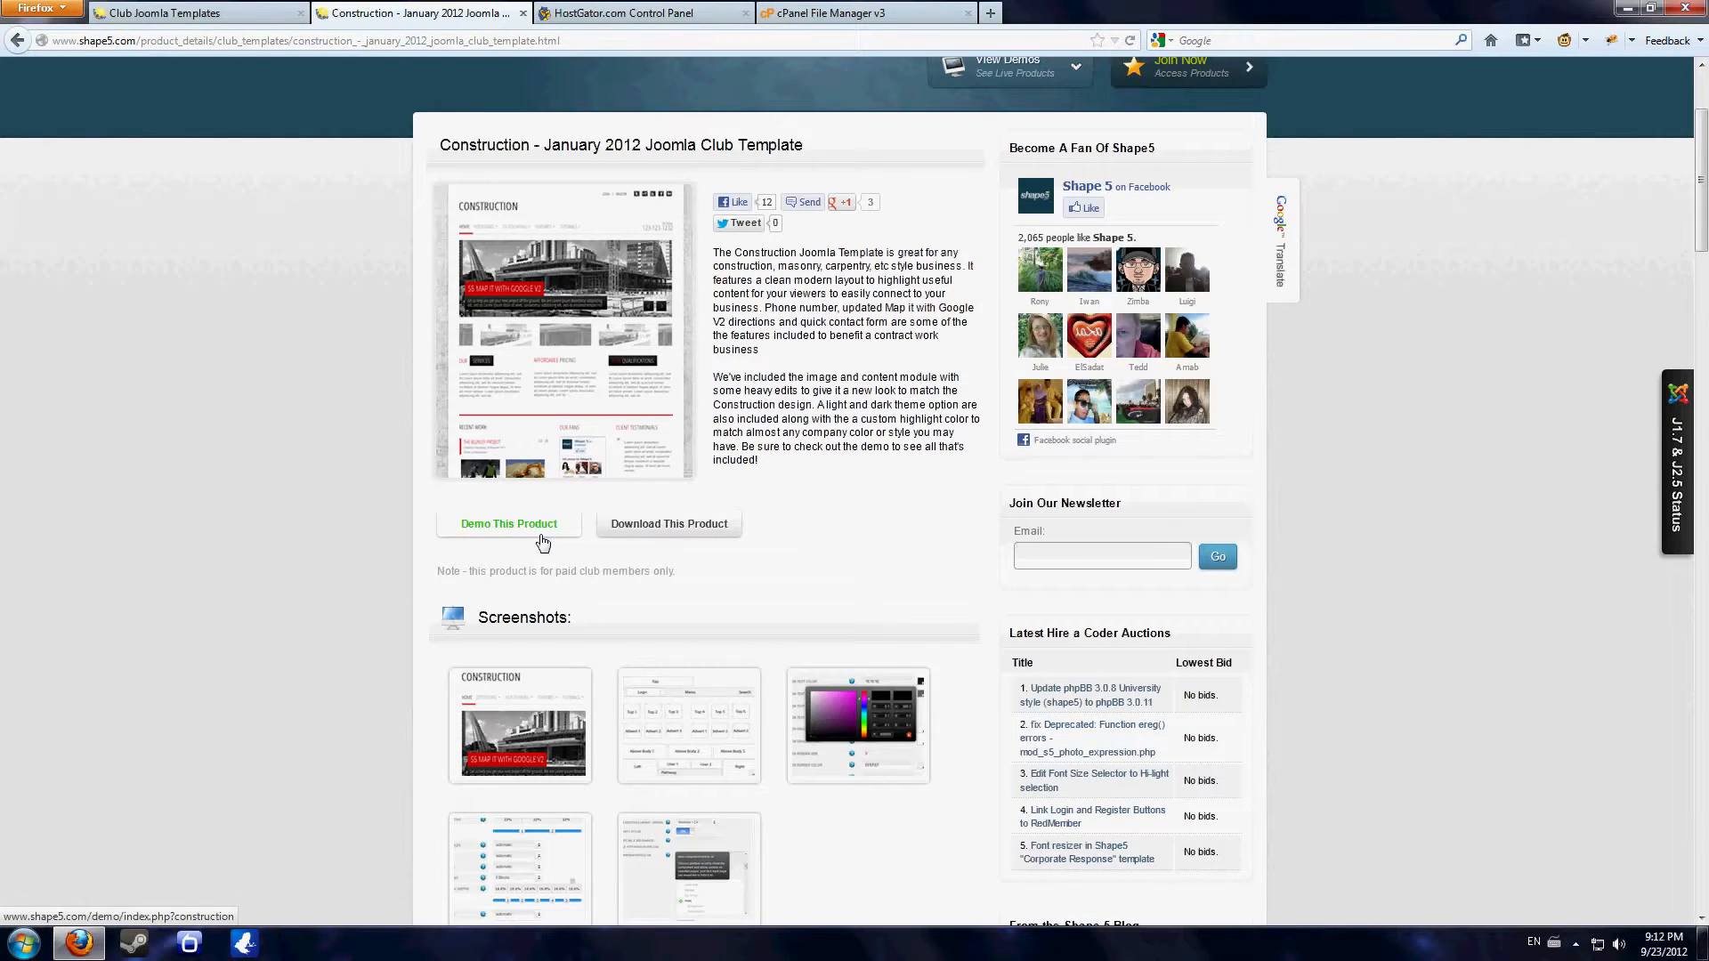
- Open the download listing for the Construction January 2012 Joomla club template, including its Site Shaper package
{"action": "left_click", "coordinate": [657, 532]}
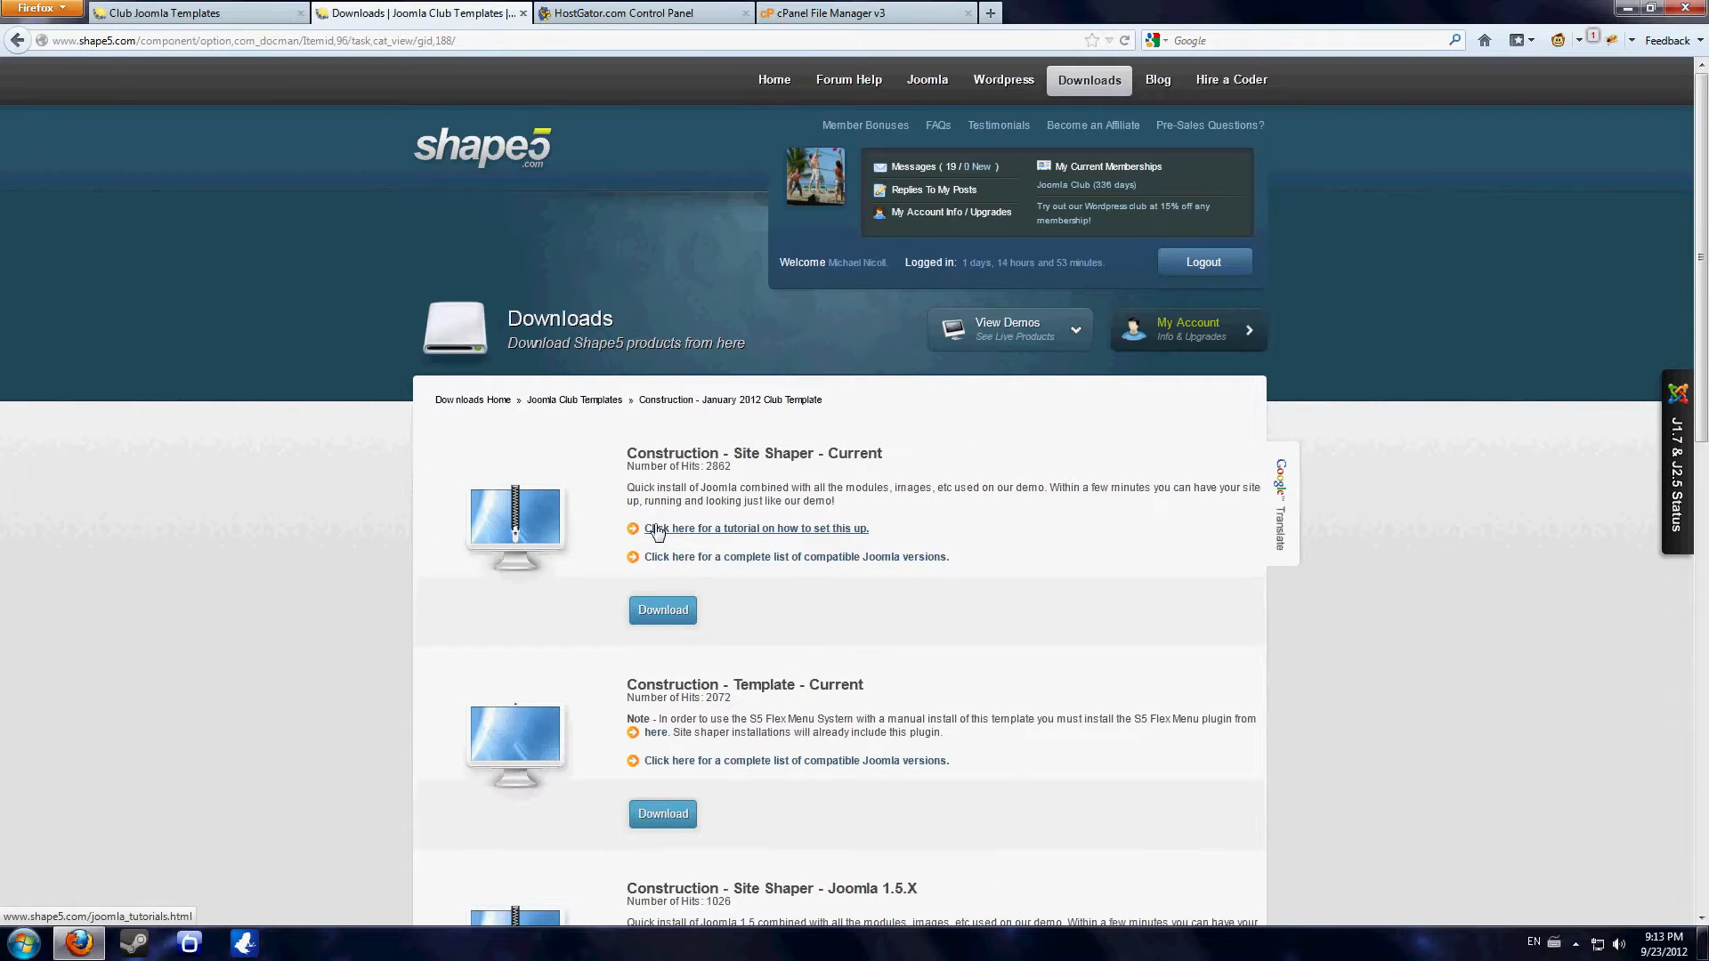
{"action": "scroll", "coordinate": [657, 532], "scroll_direction": "down", "scroll_amount": 3}
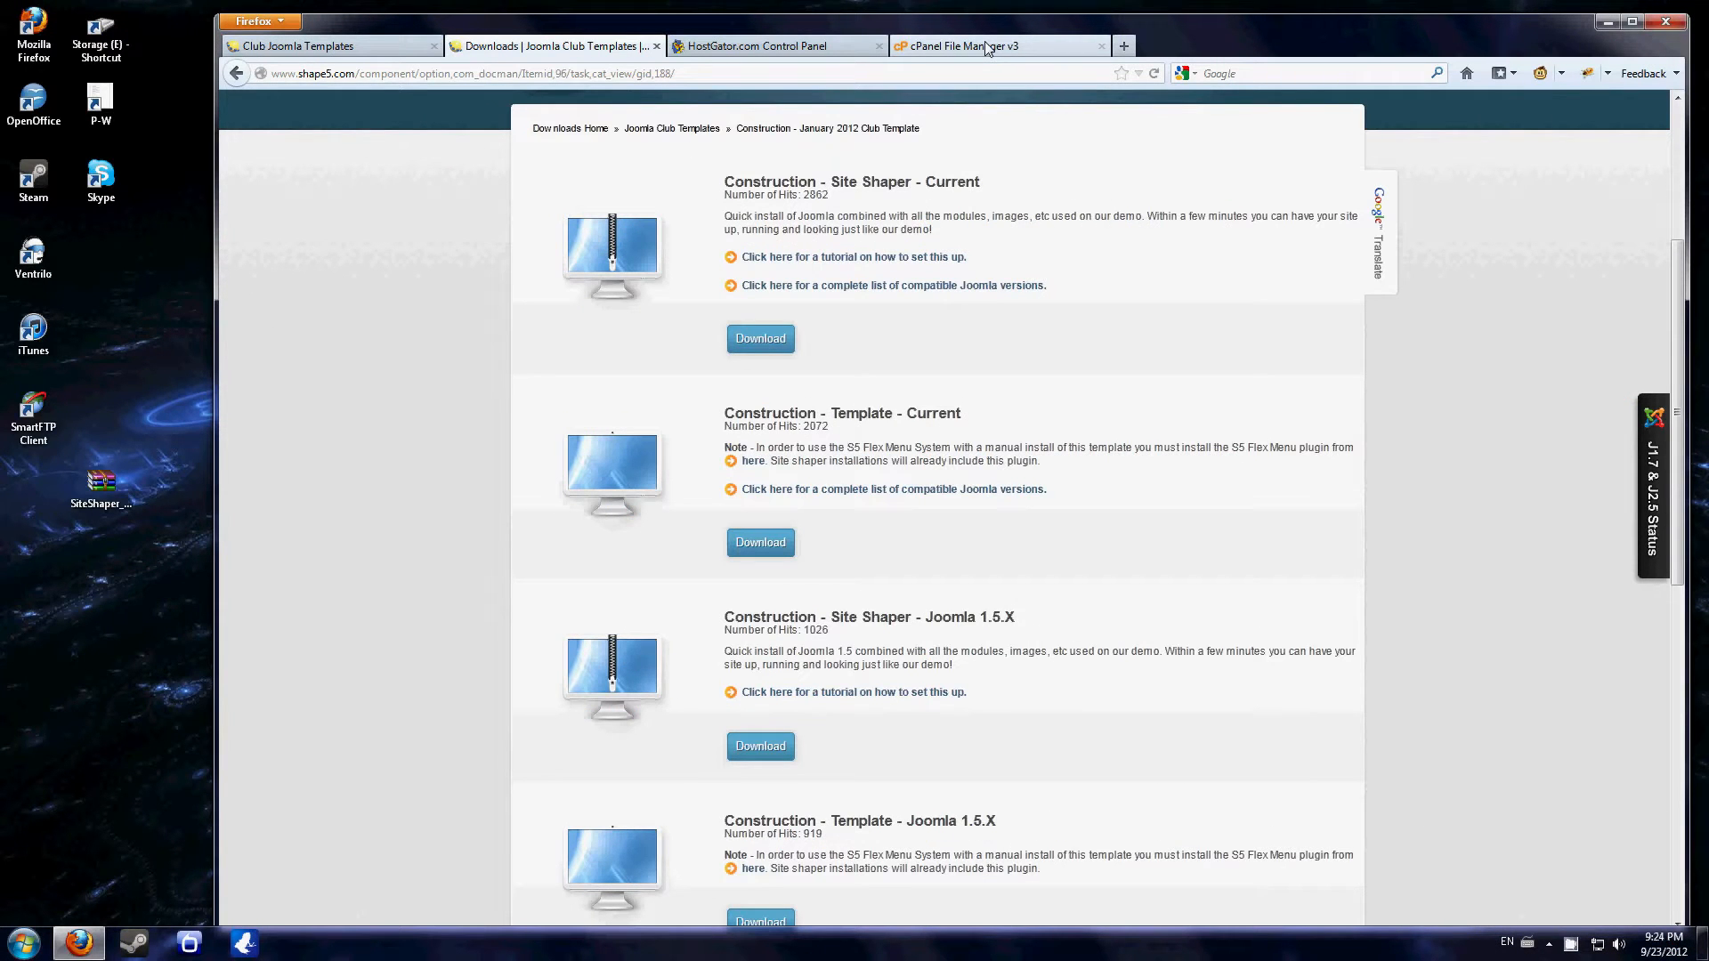
- Switch to the HostGator control panel and open its File Manager in the home directory
{"action": "left_click", "coordinate": [788, 49]}
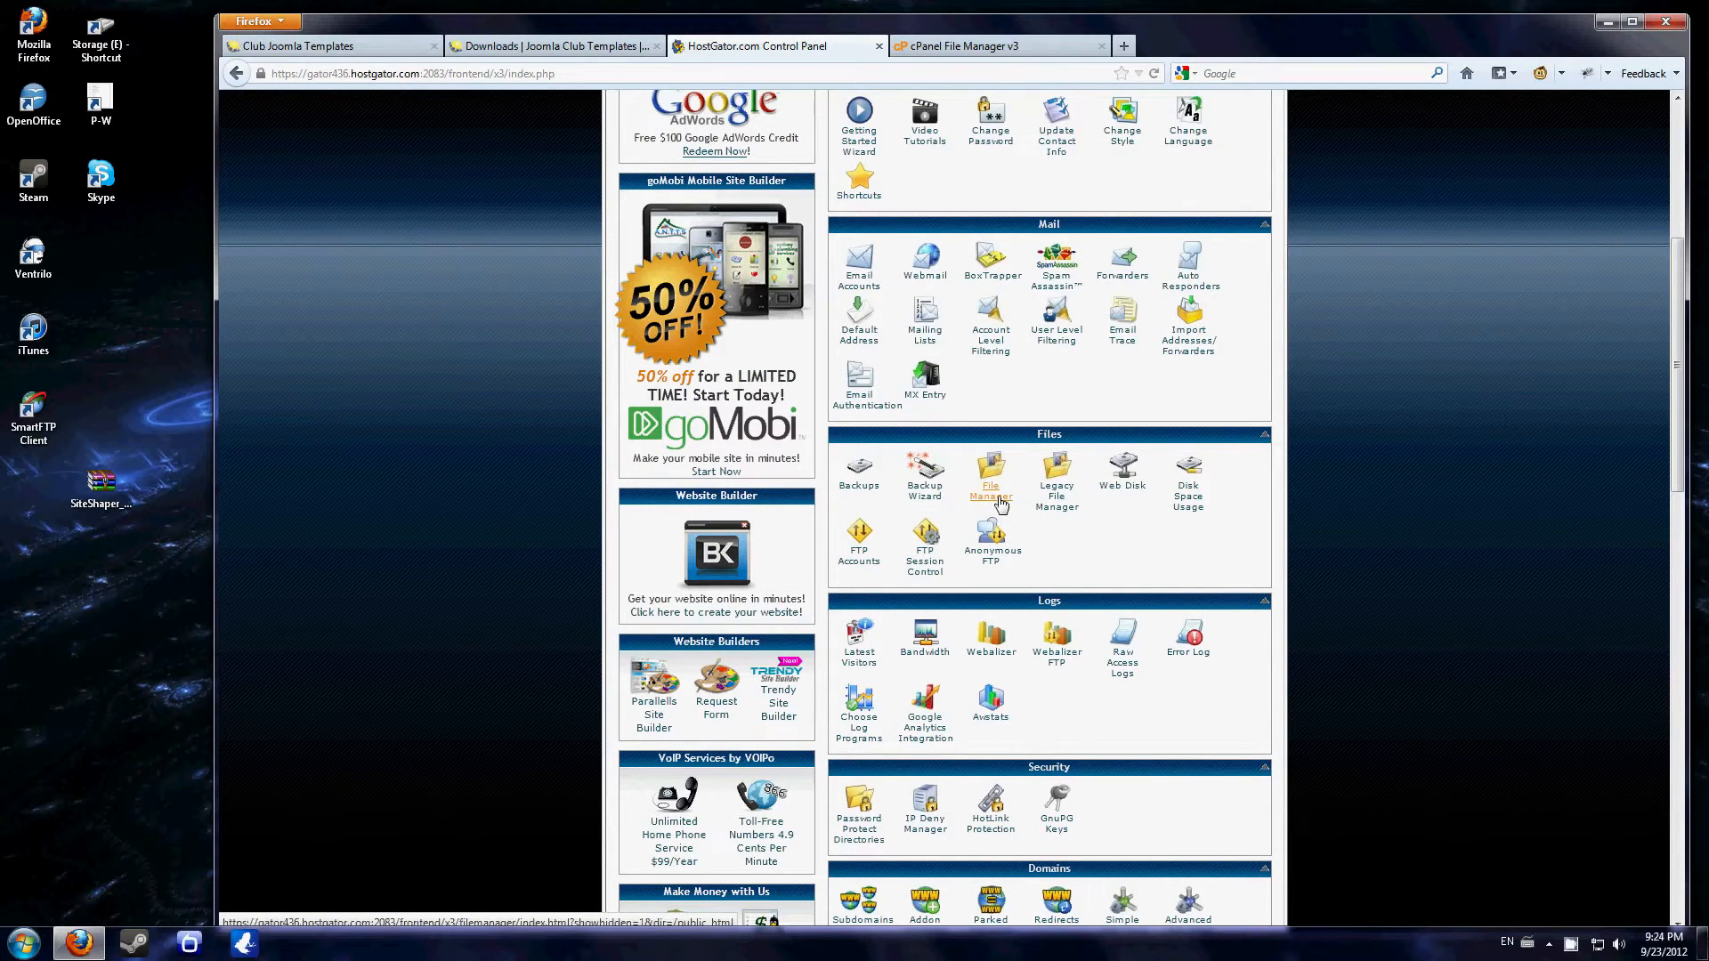
{"action": "left_click", "coordinate": [1000, 503]}
{"action": "left_click", "coordinate": [944, 624]}
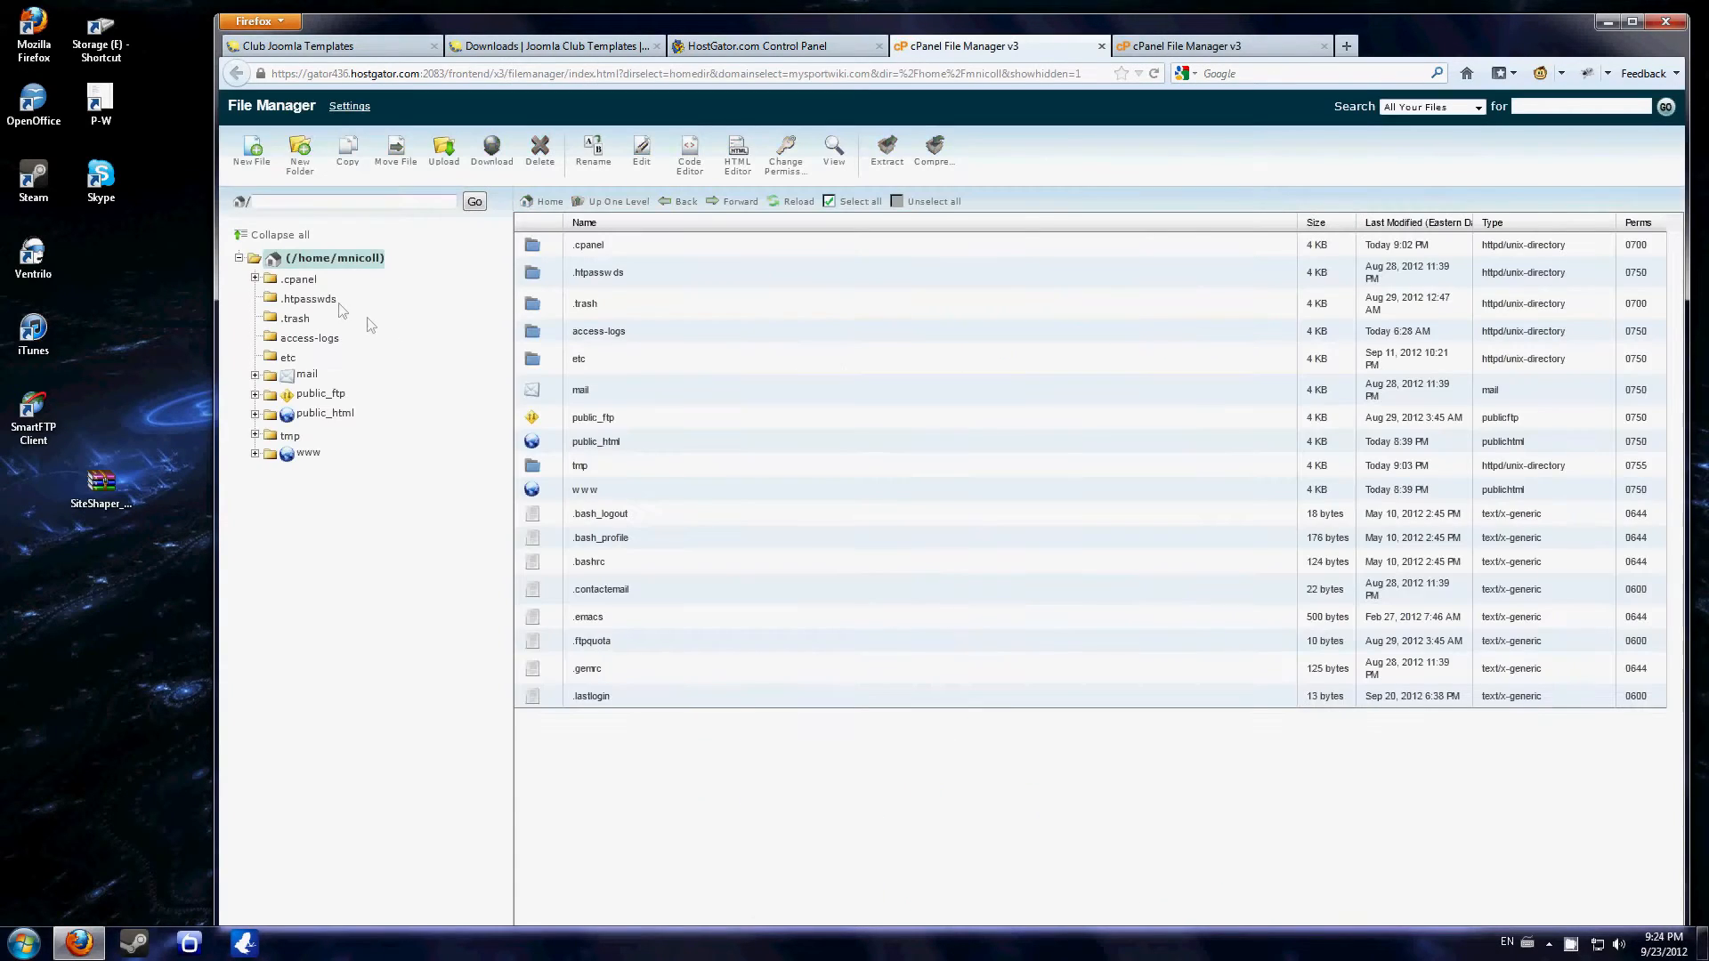
- Open the construction folder inside public_html
{"action": "left_click", "coordinate": [326, 414]}
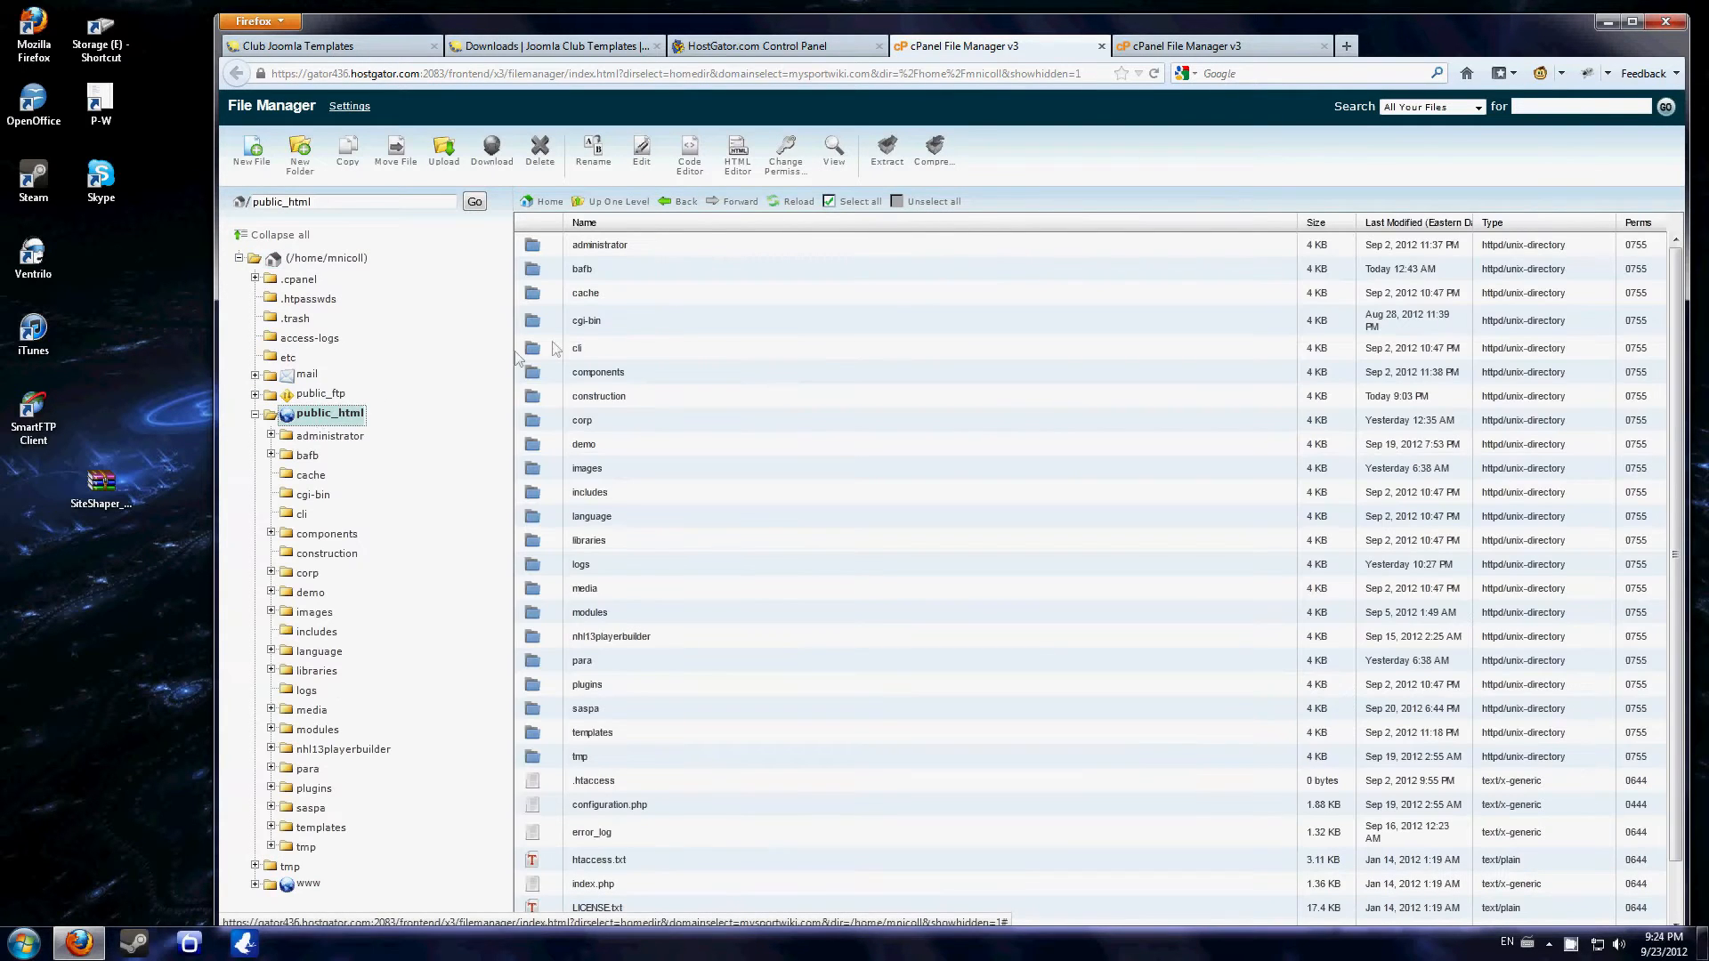
{"action": "scroll", "coordinate": [619, 294], "scroll_direction": "down", "scroll_amount": 1}
{"action": "scroll", "coordinate": [620, 278], "scroll_direction": "up", "scroll_amount": 1}
{"action": "left_click", "coordinate": [634, 402]}
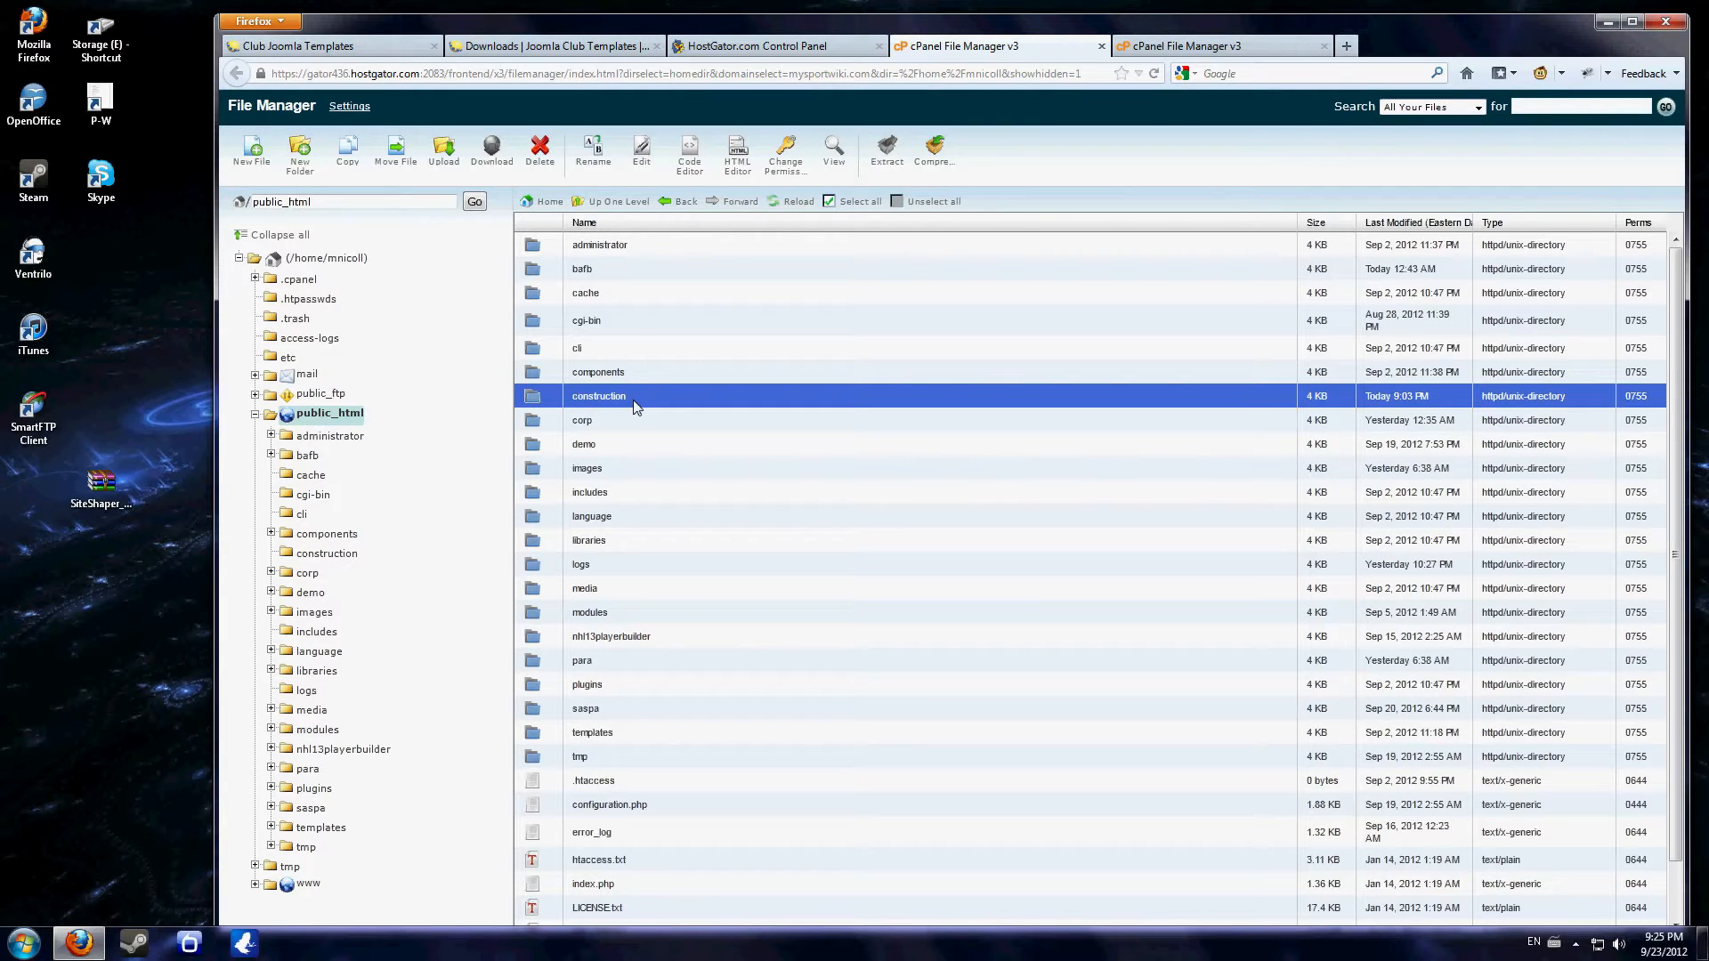
{"action": "left_click", "coordinate": [657, 404]}
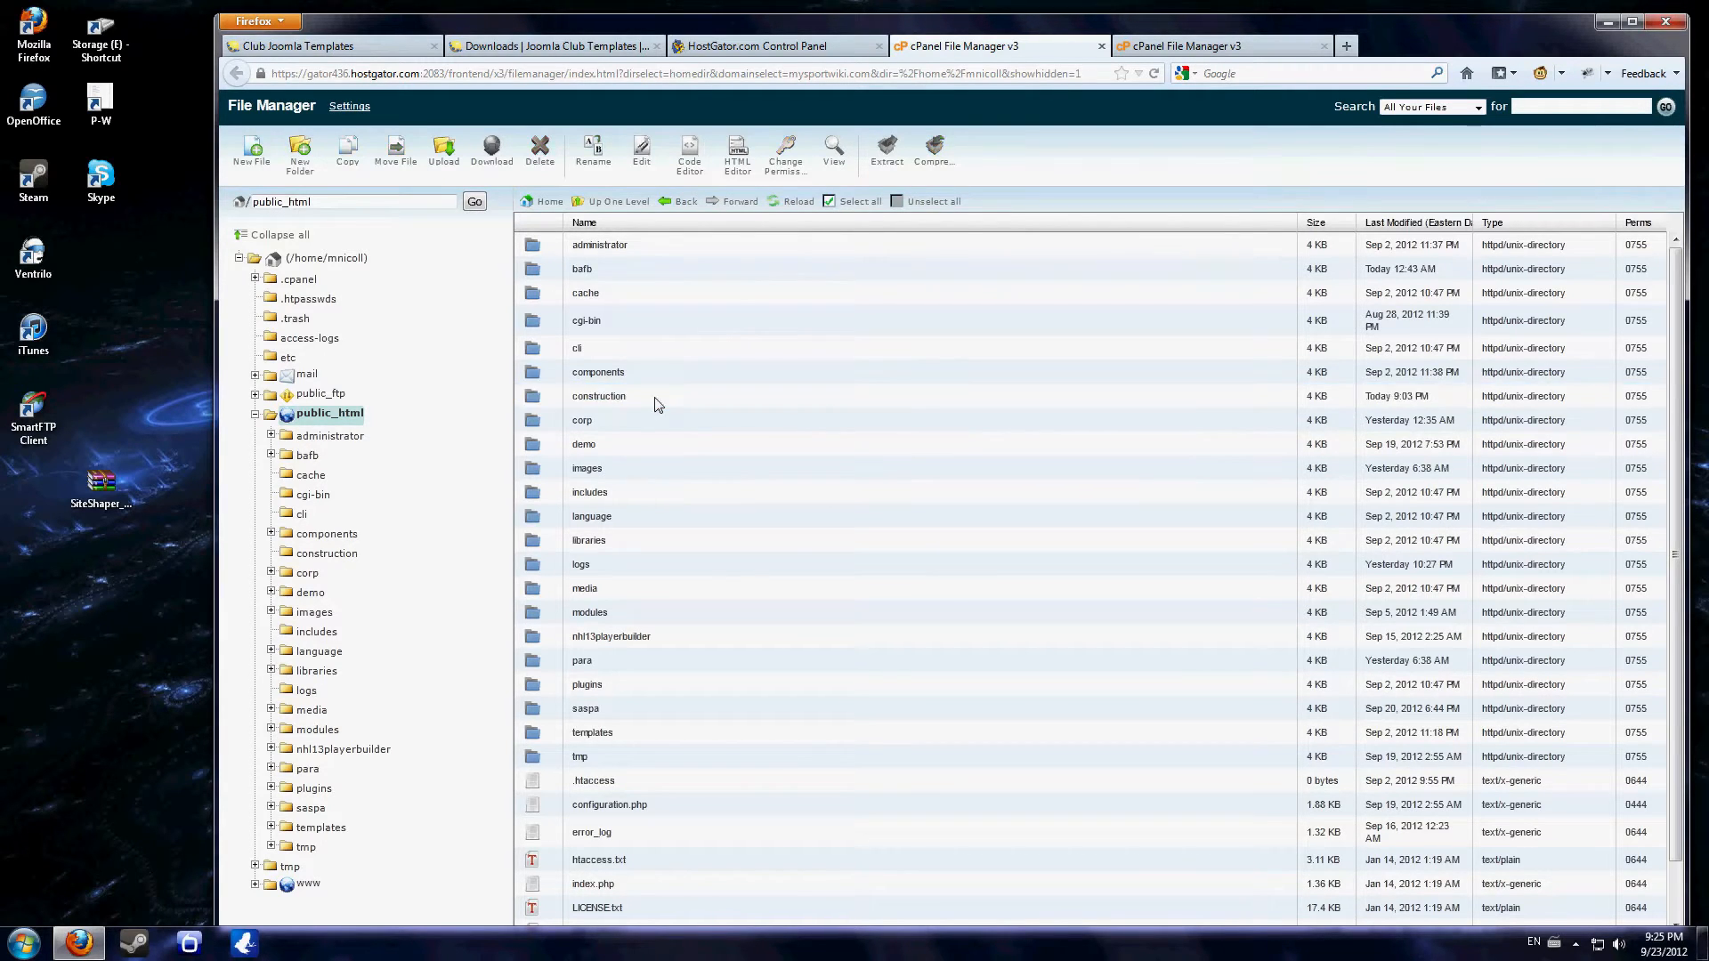
{"action": "double_click", "coordinate": [657, 404]}
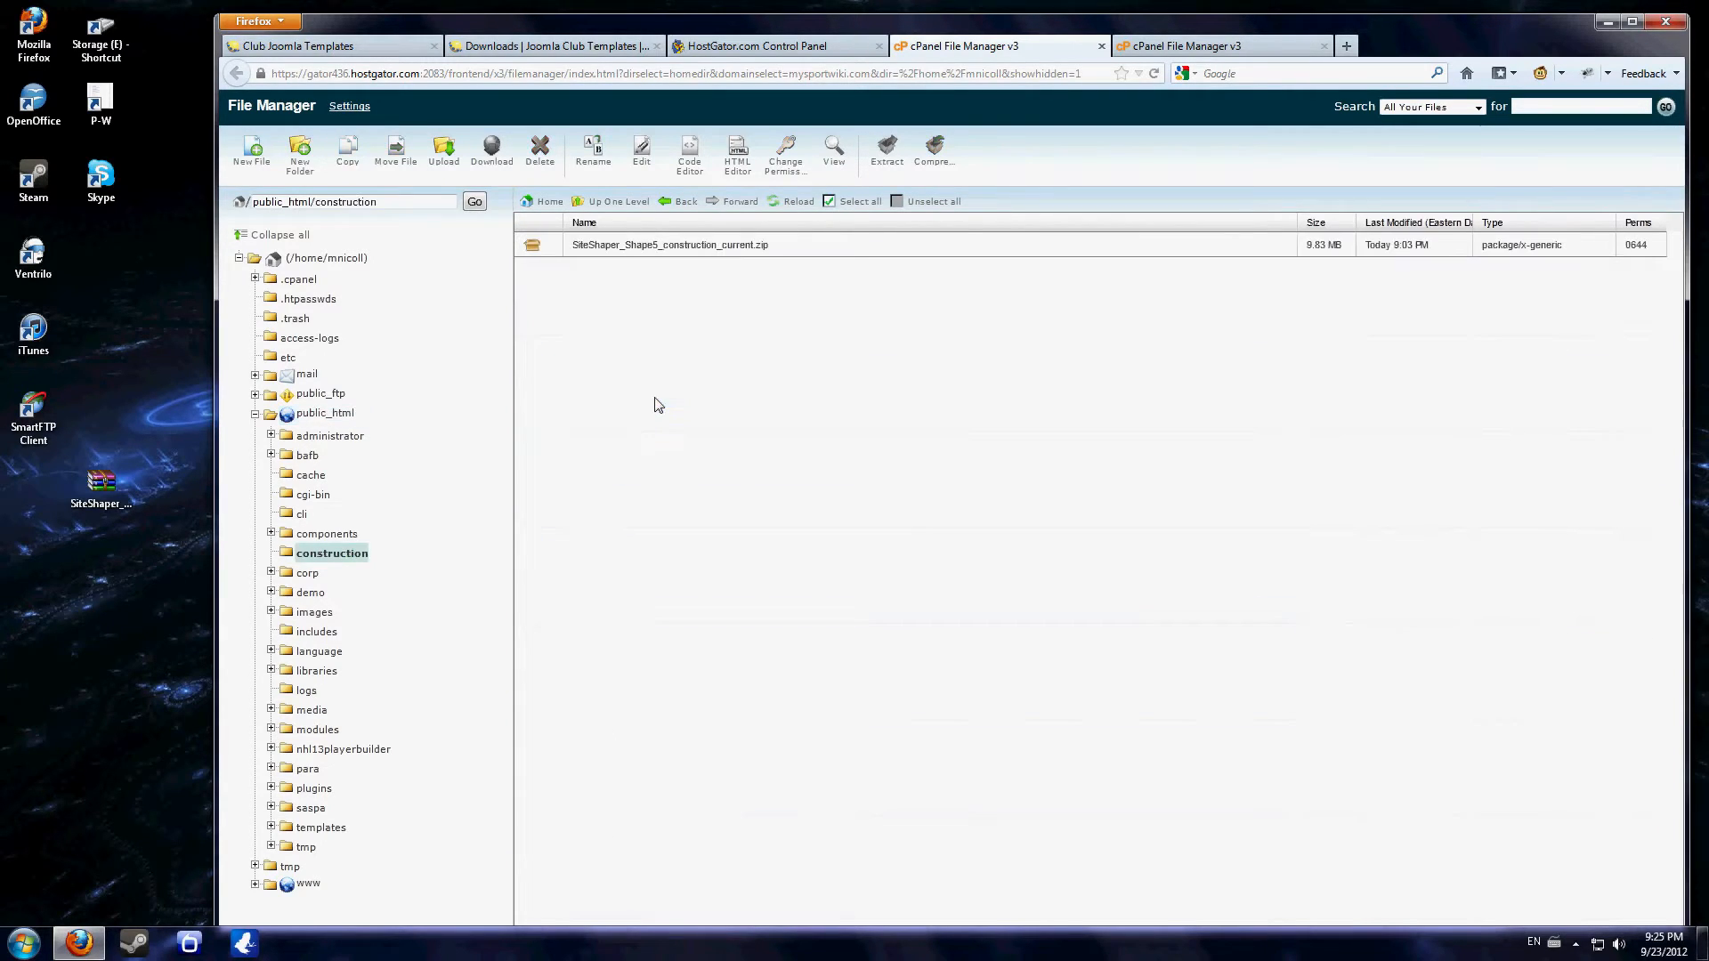
- Extract SiteShaper_Shape5_construction_current.zip into /public_html/construction and dismiss the extraction results
{"action": "left_click", "coordinate": [109, 483]}
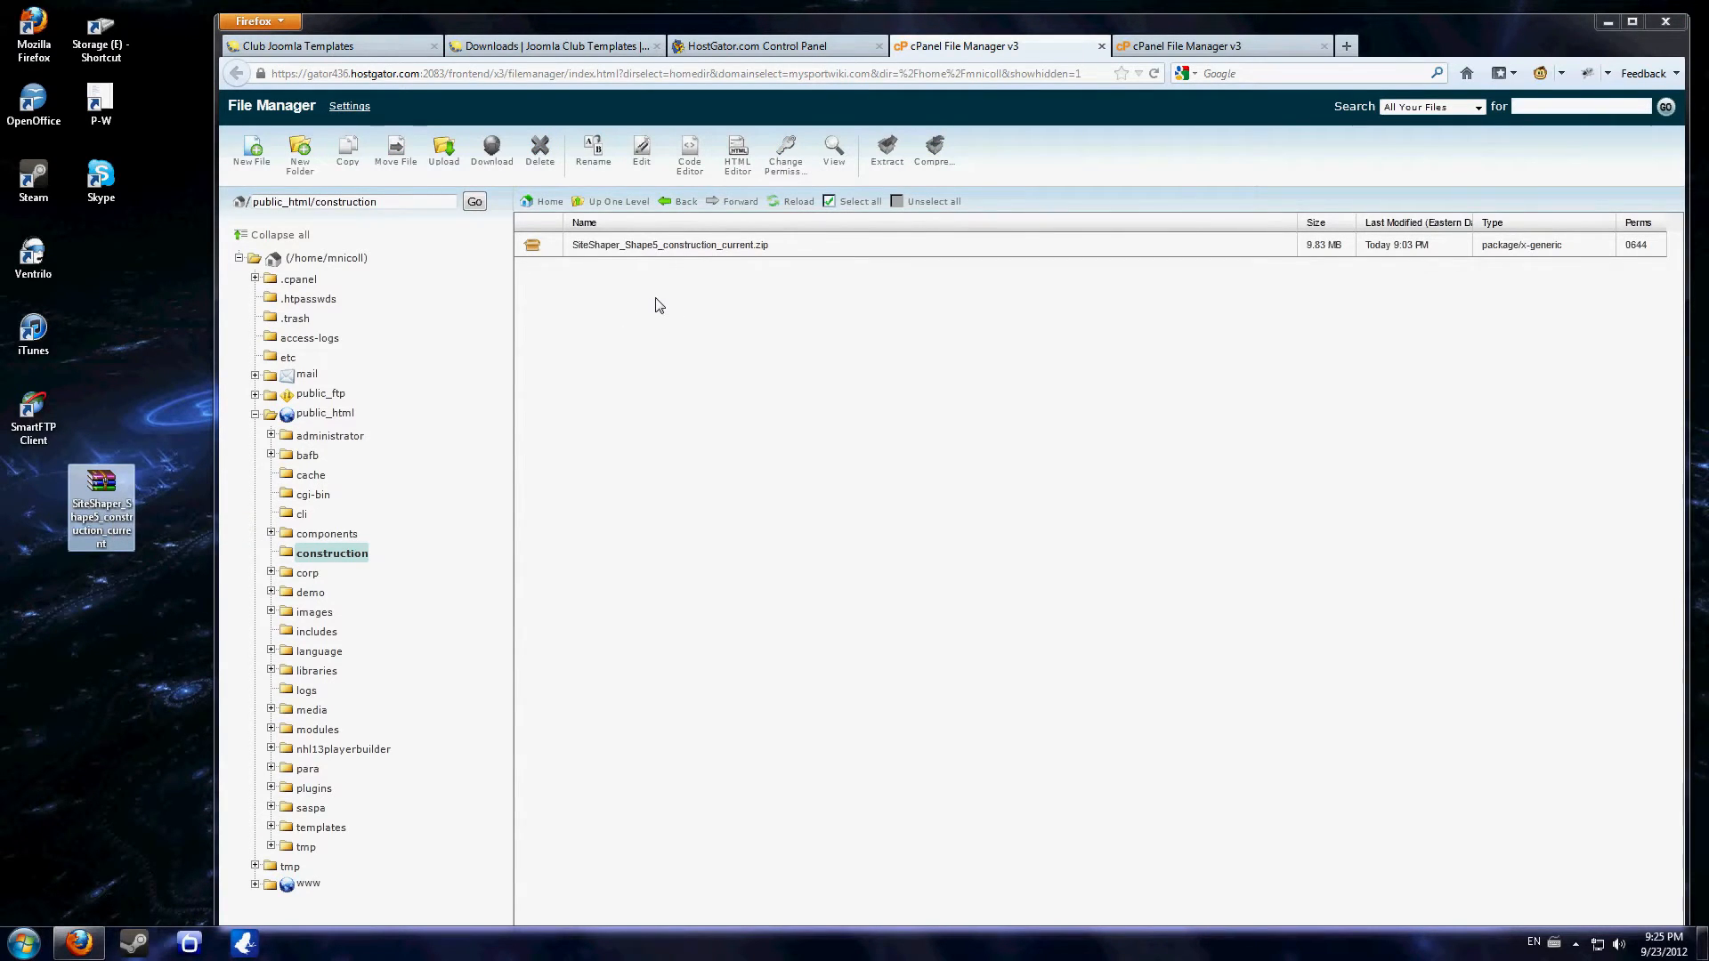
{"action": "left_click", "coordinate": [670, 249]}
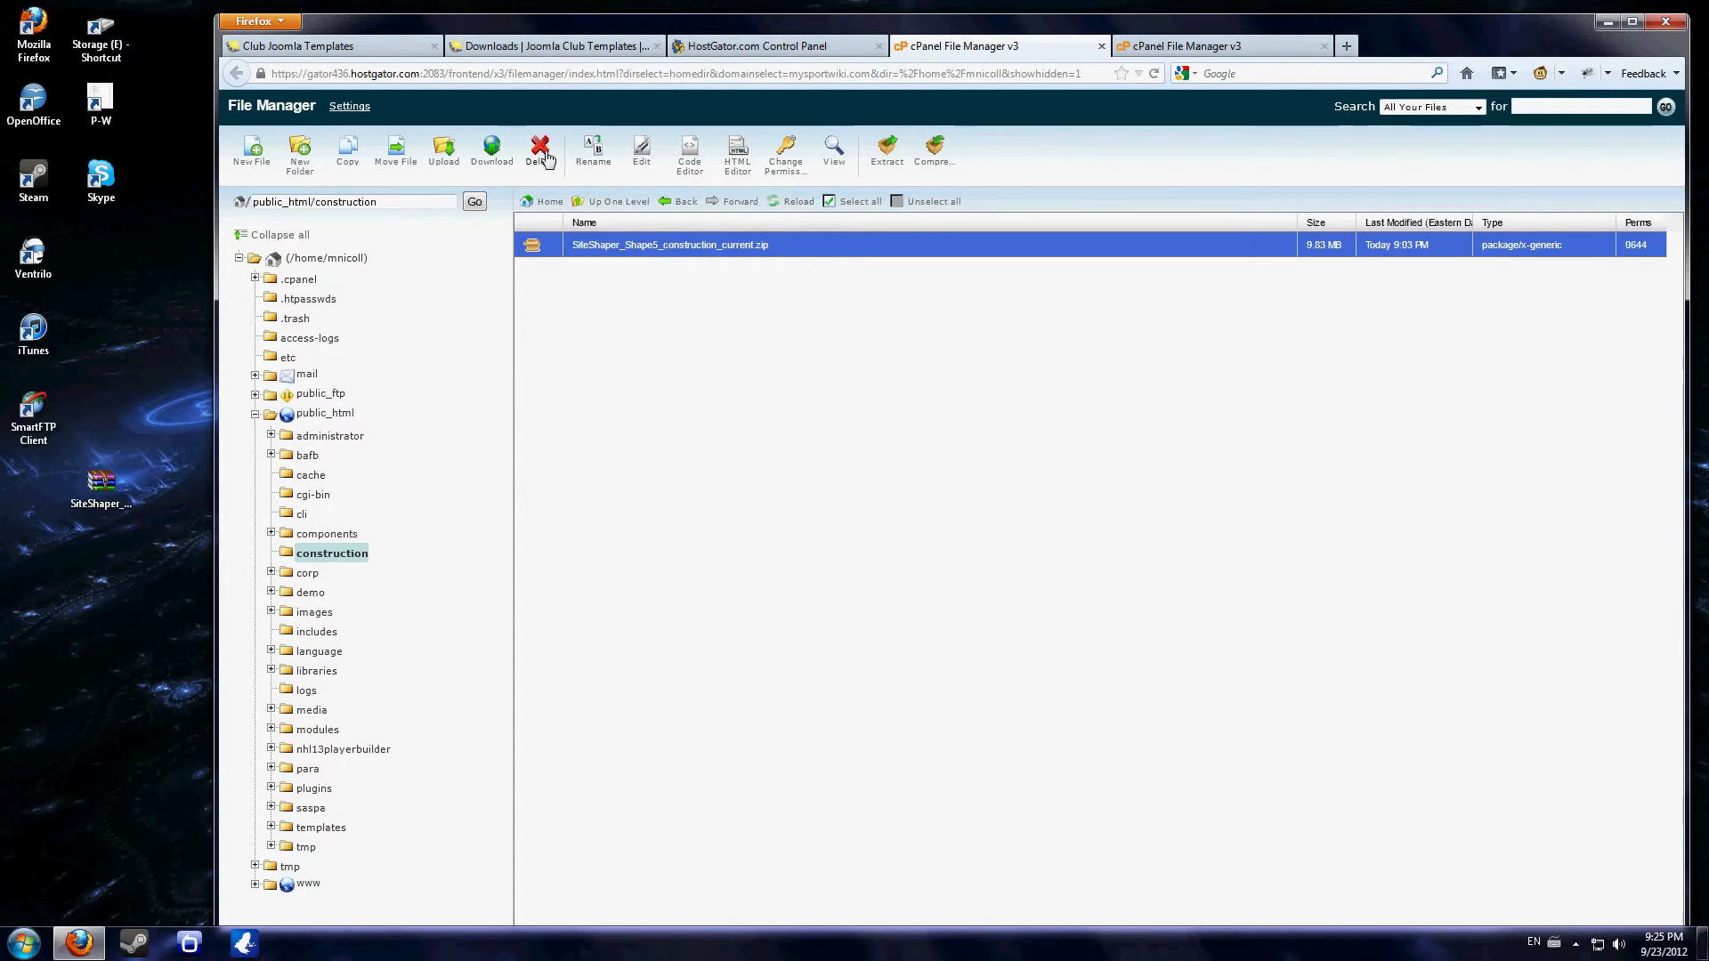
{"action": "left_click", "coordinate": [886, 152]}
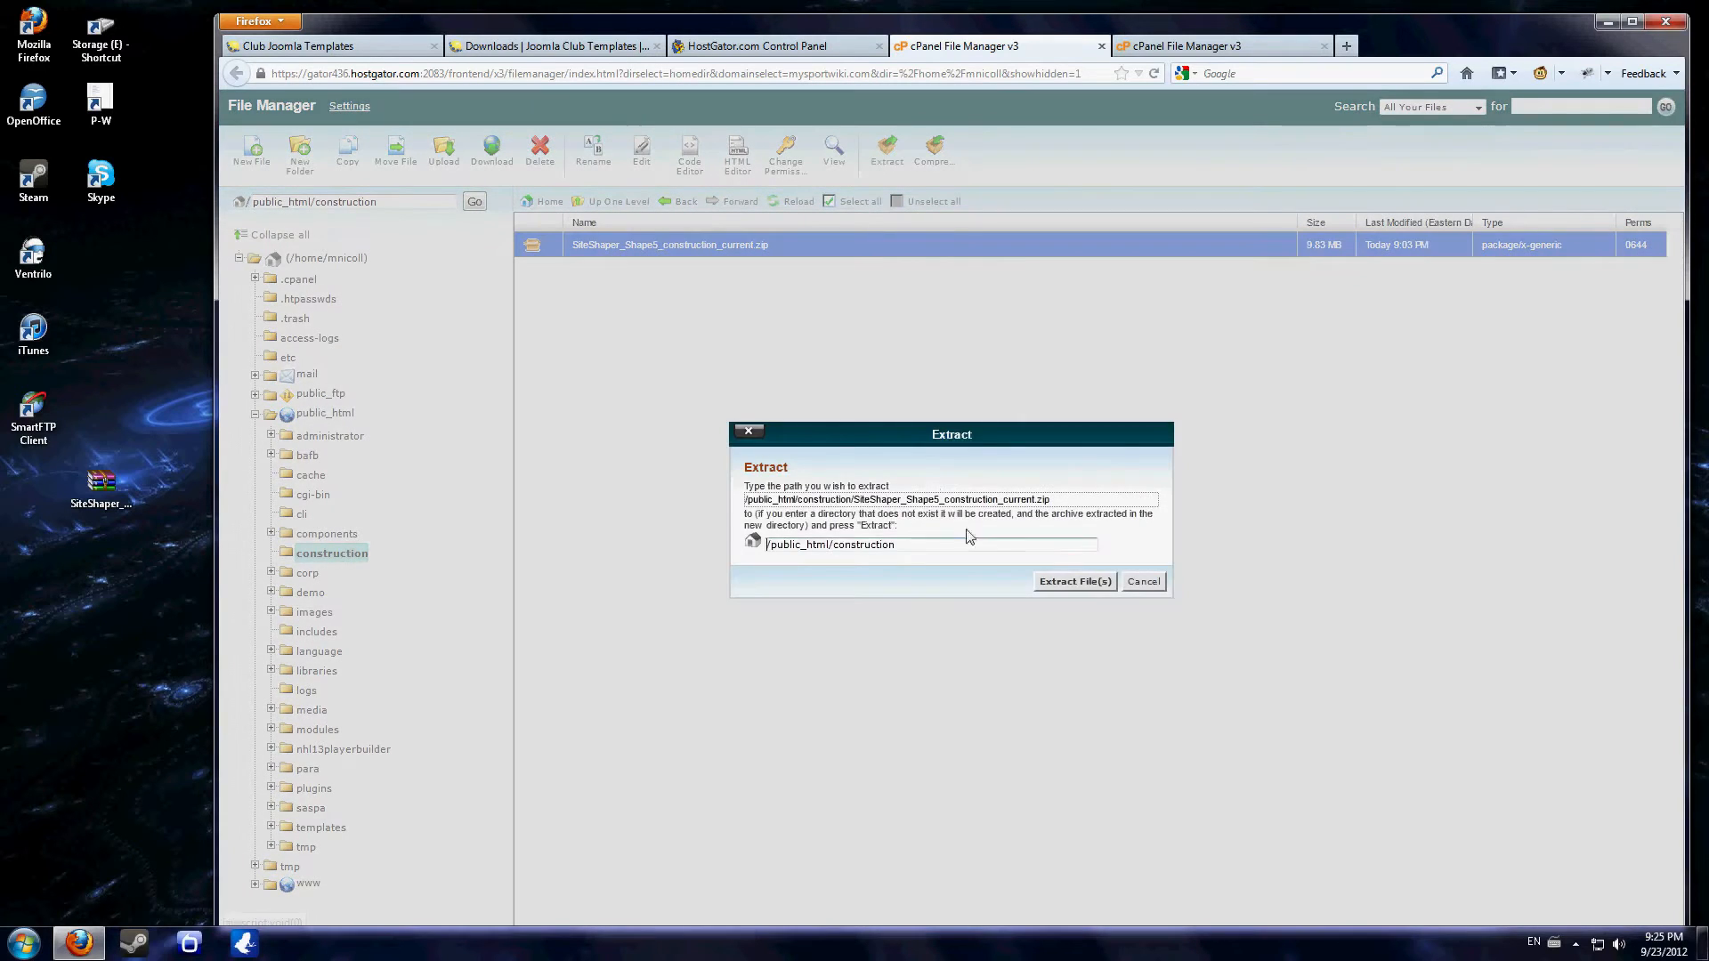
{"action": "left_click", "coordinate": [1052, 583]}
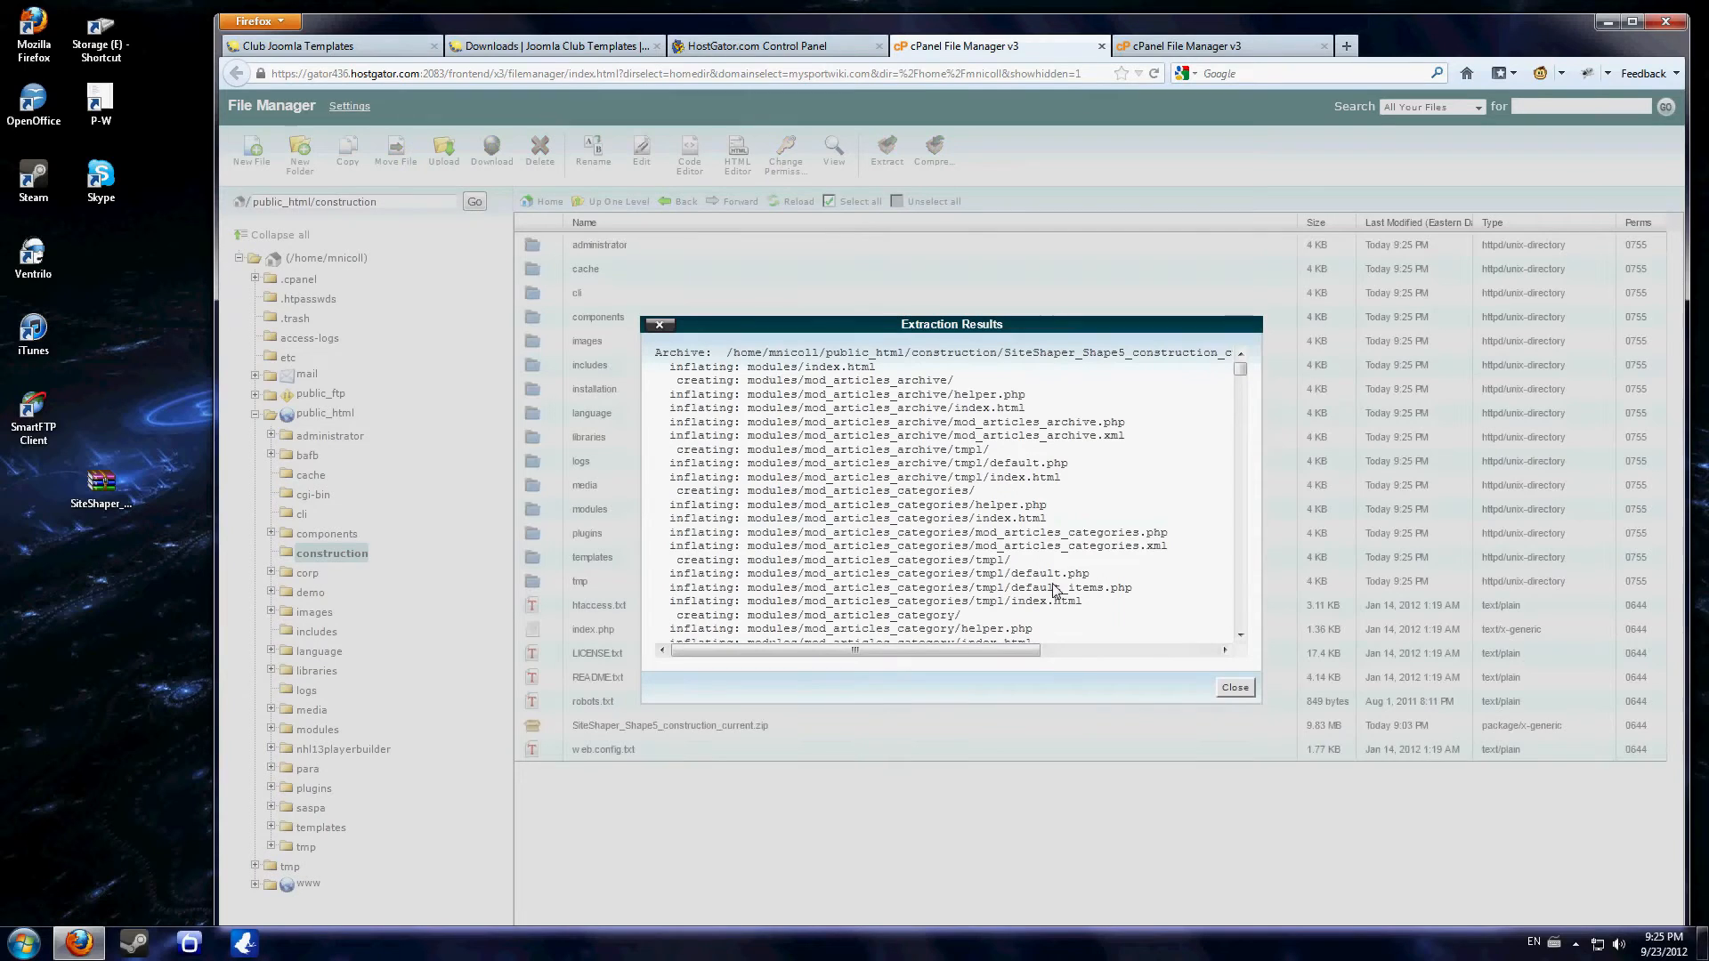
{"action": "left_click", "coordinate": [1235, 687]}
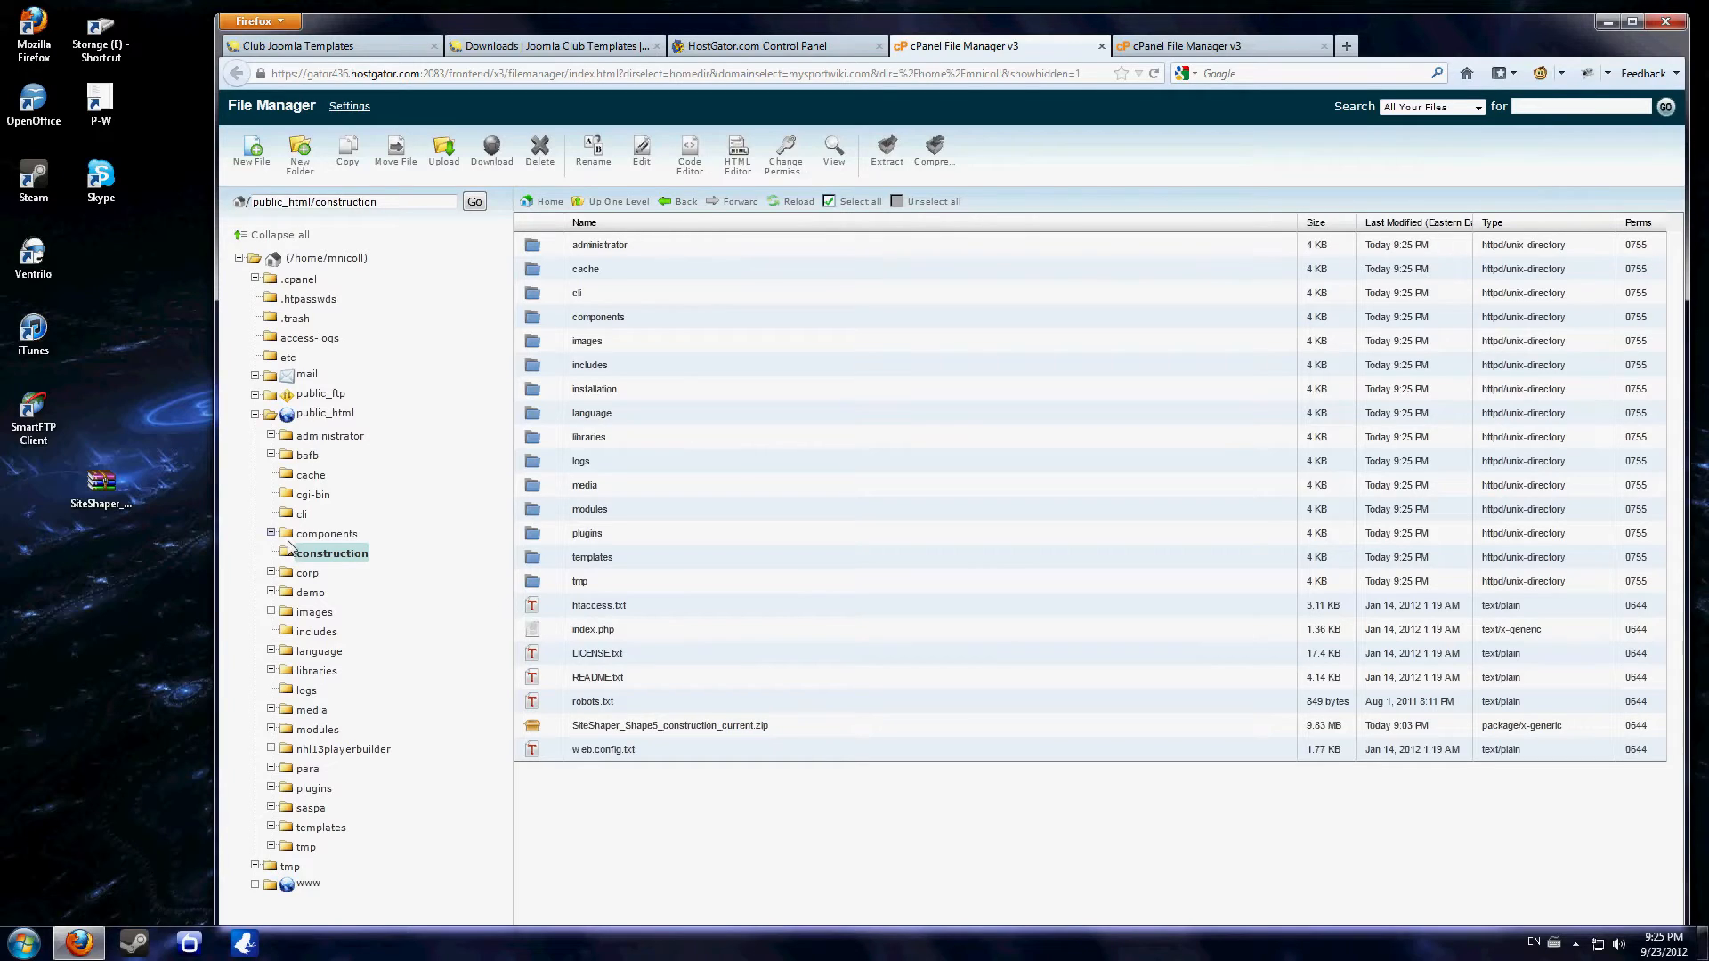
- Delete SiteShaper_Shape5_construction_current.zip from the construction folder
{"action": "left_click", "coordinate": [676, 725]}
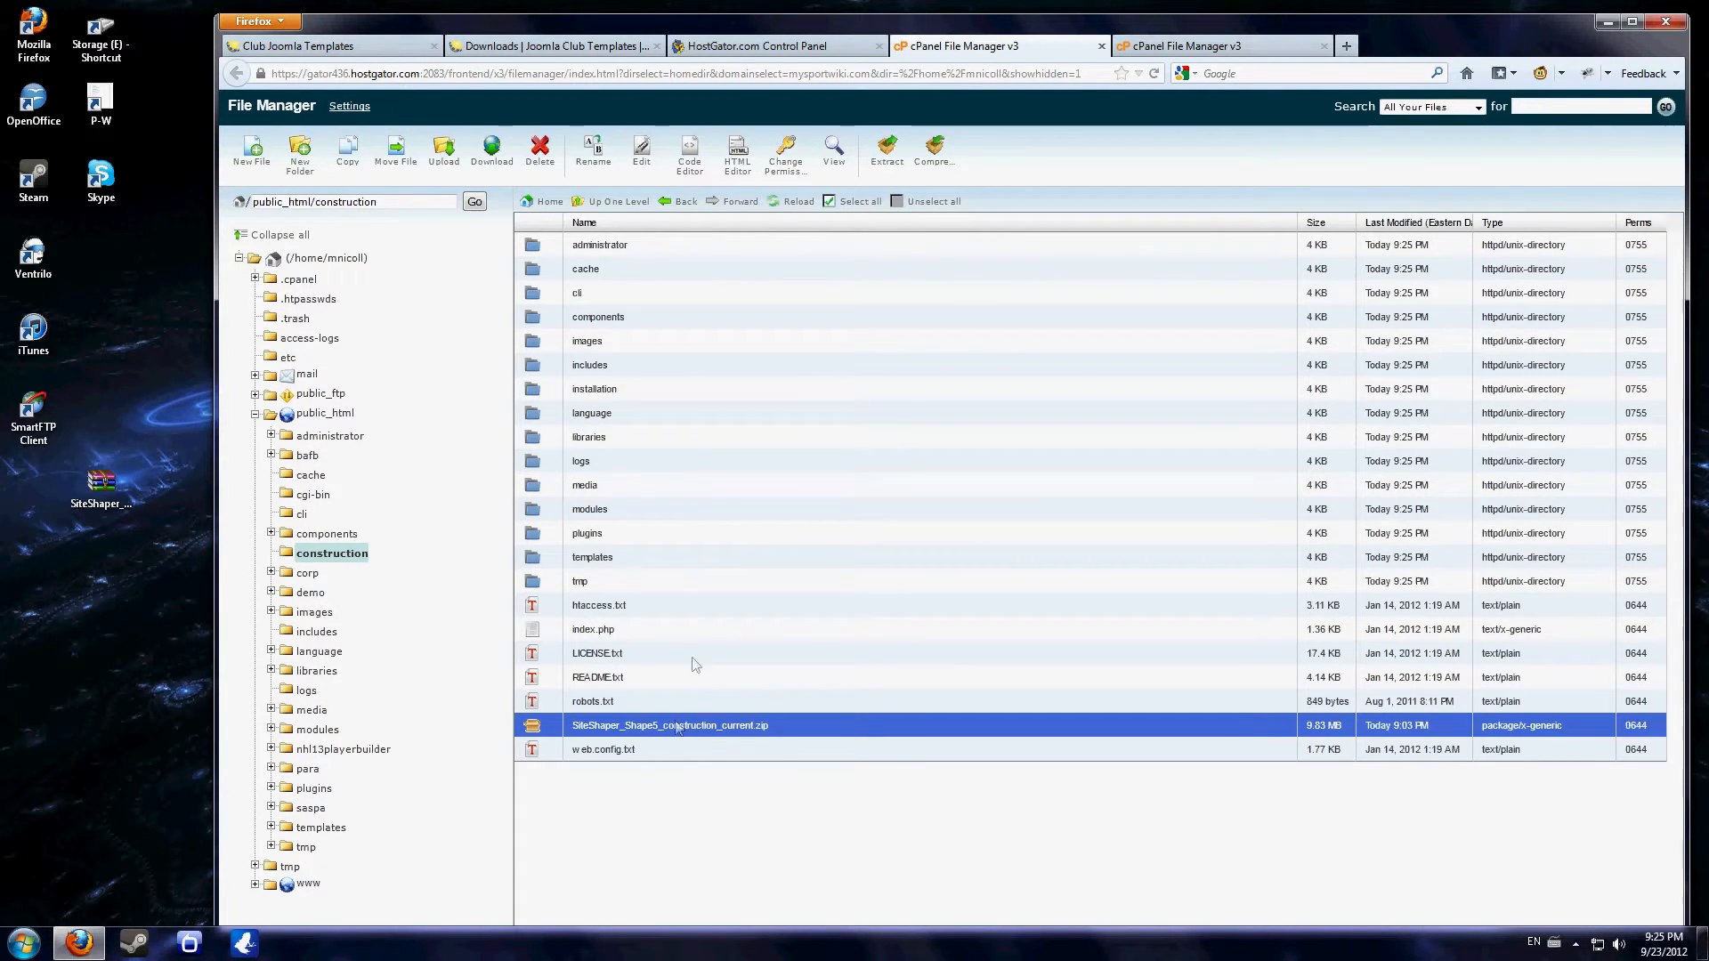
{"action": "left_click", "coordinate": [545, 157]}
{"action": "left_click", "coordinate": [1061, 574]}
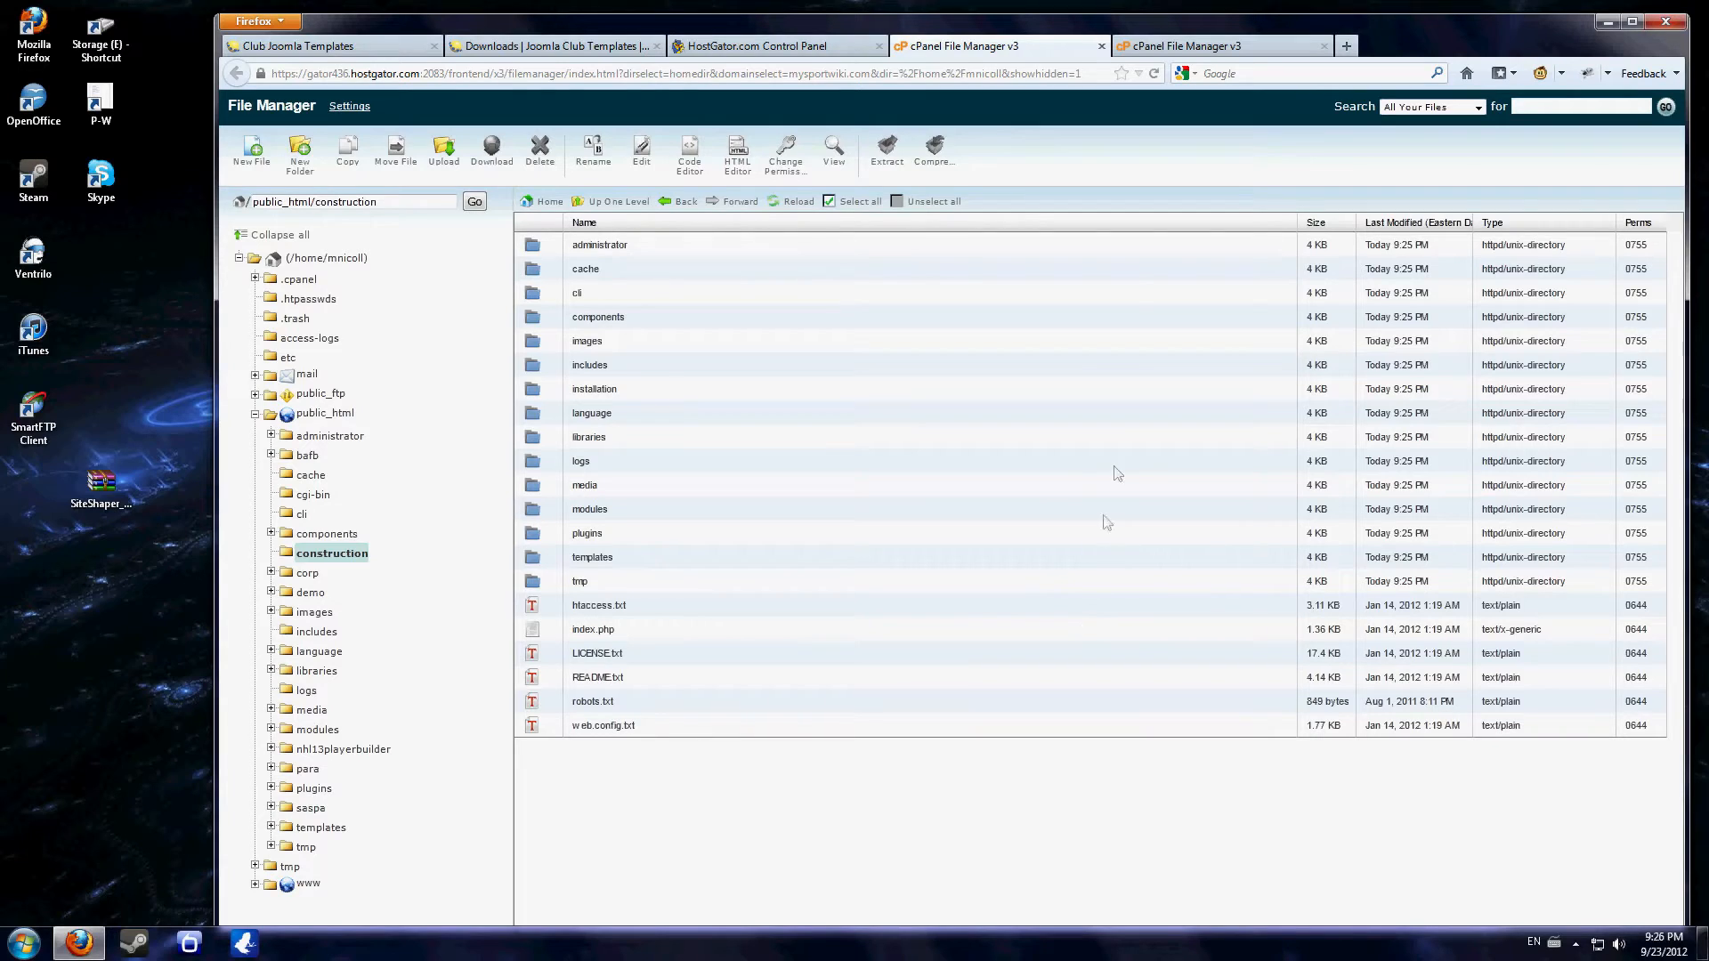
{"action": "left_click", "coordinate": [1348, 46]}
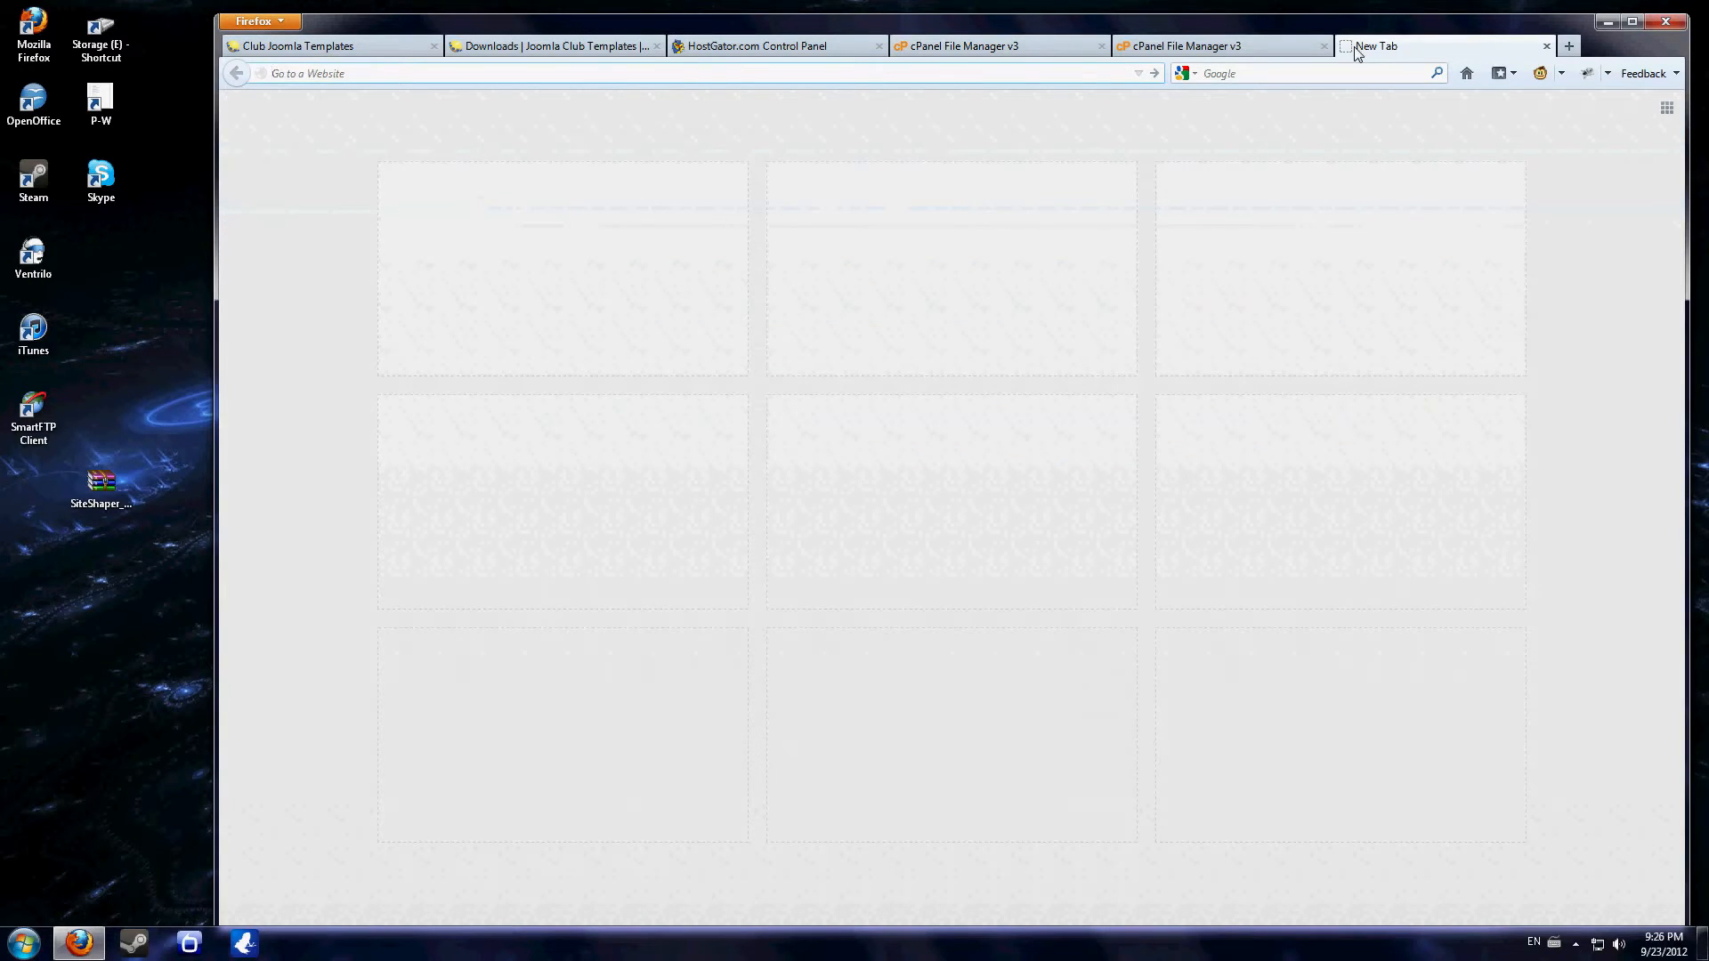
{"action": "type", "text": "www.mysportwiki"}
{"action": "type", "text": "n"}
{"action": "key", "text": "Return"}
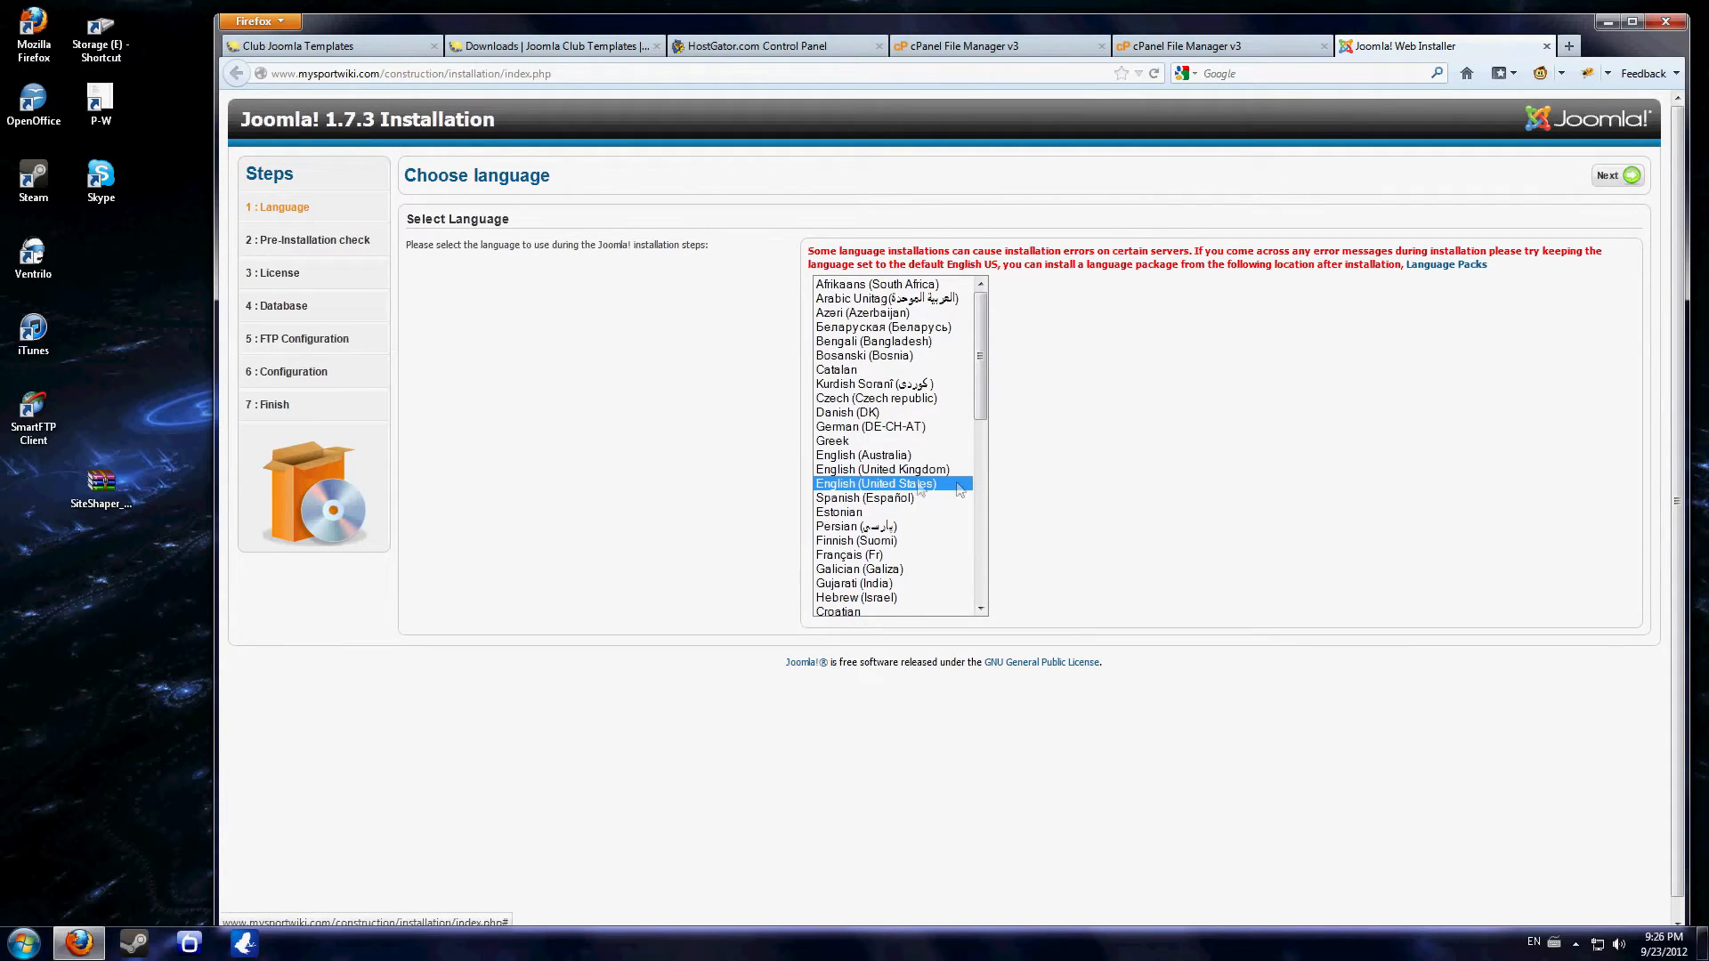
- Keep English (United States) and advance the installer past the pre-installation check and license to the database configuration
{"action": "left_click", "coordinate": [1616, 179]}
{"action": "left_click", "coordinate": [1616, 180]}
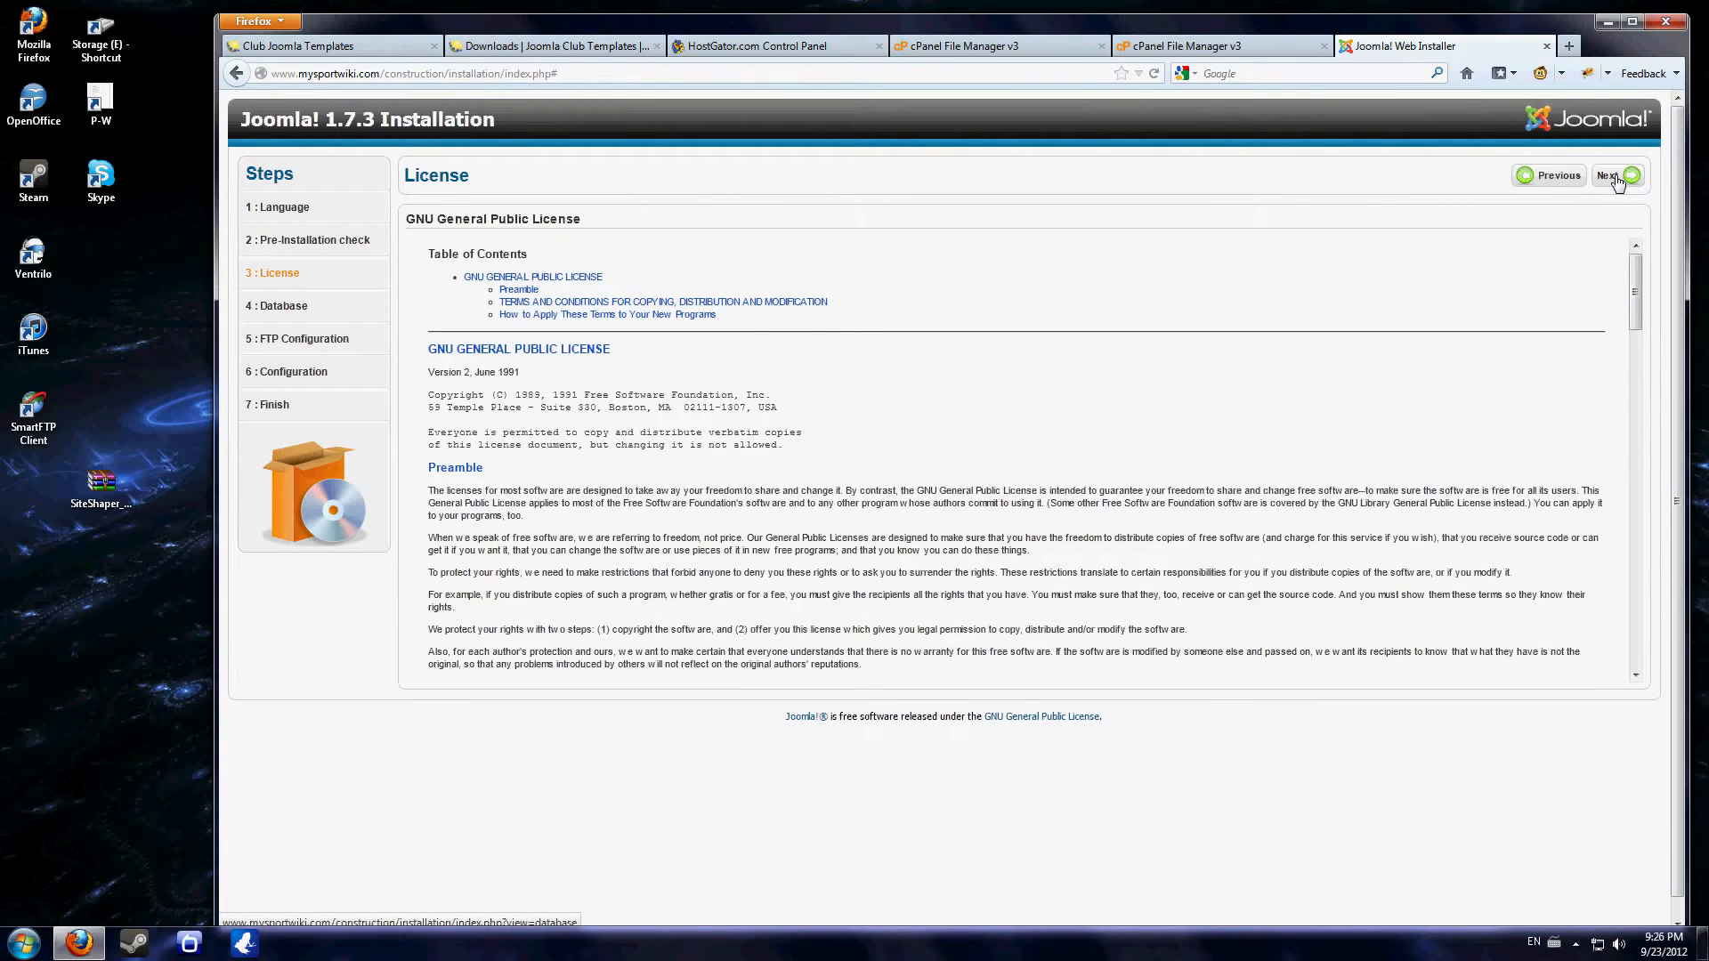
{"action": "left_click", "coordinate": [1617, 179]}
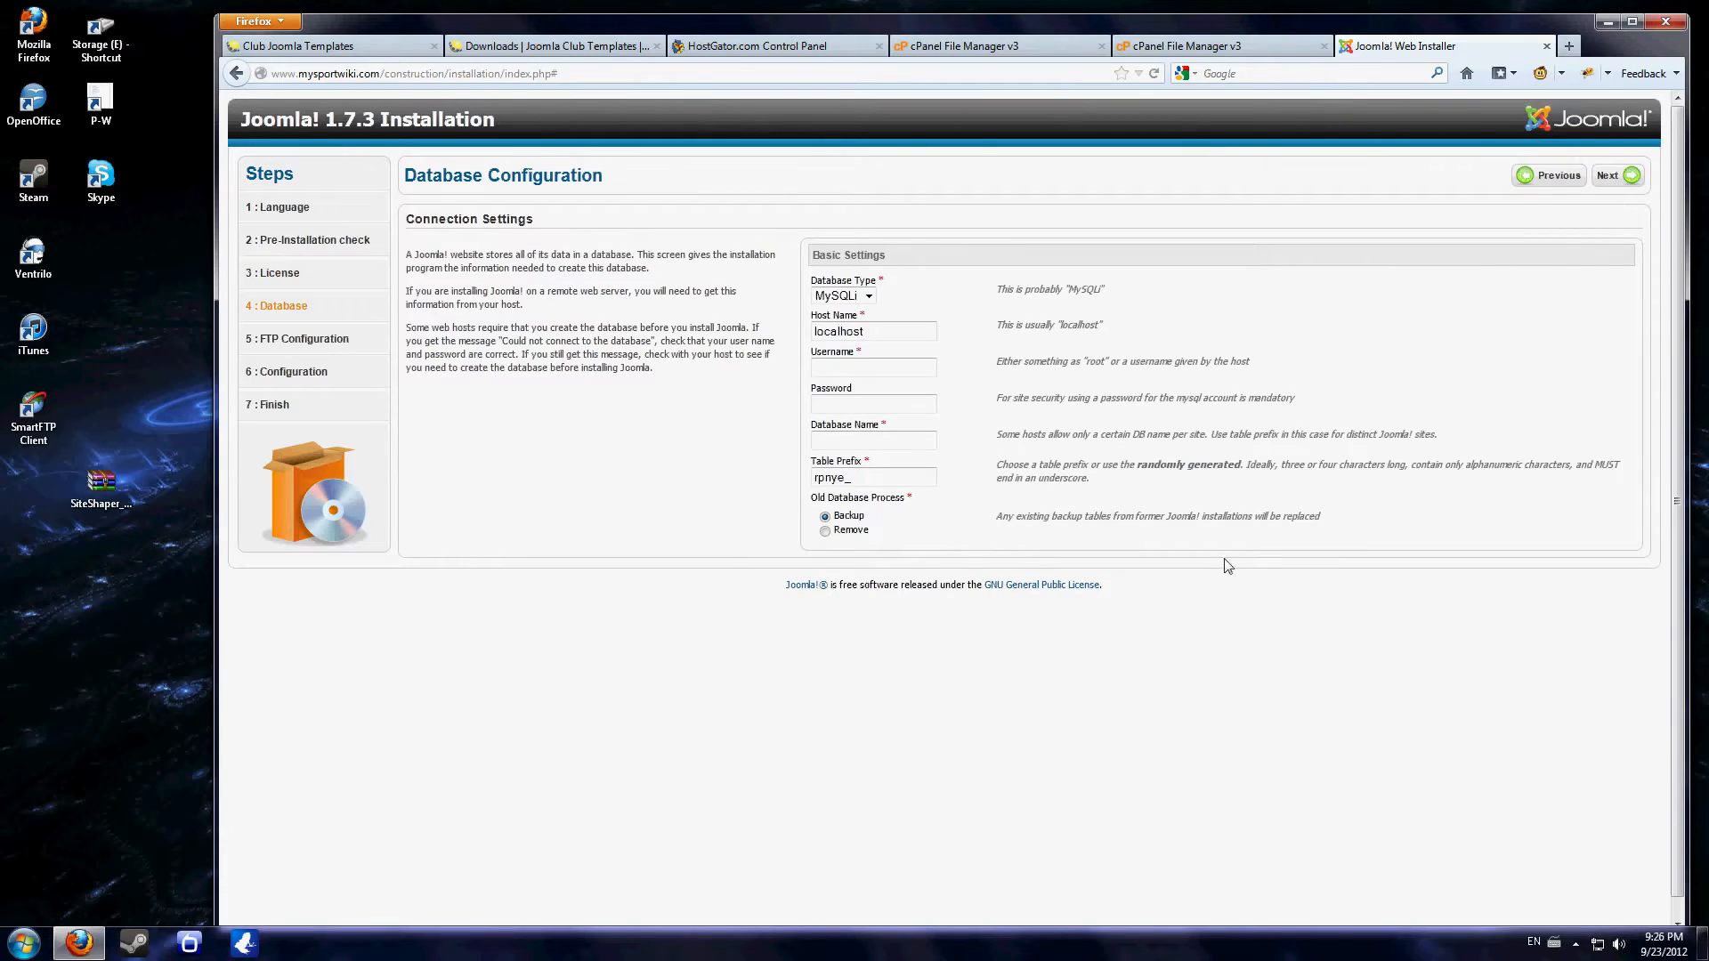
{"action": "left_click_drag", "start_coordinate": [758, 372], "coordinate": [1024, 558]}
{"action": "left_click", "coordinate": [767, 277]}
- Create a new MySQL database named construction in the HostGator control panel and return to the database overview
{"action": "left_click", "coordinate": [986, 55]}
{"action": "left_click", "coordinate": [787, 53]}
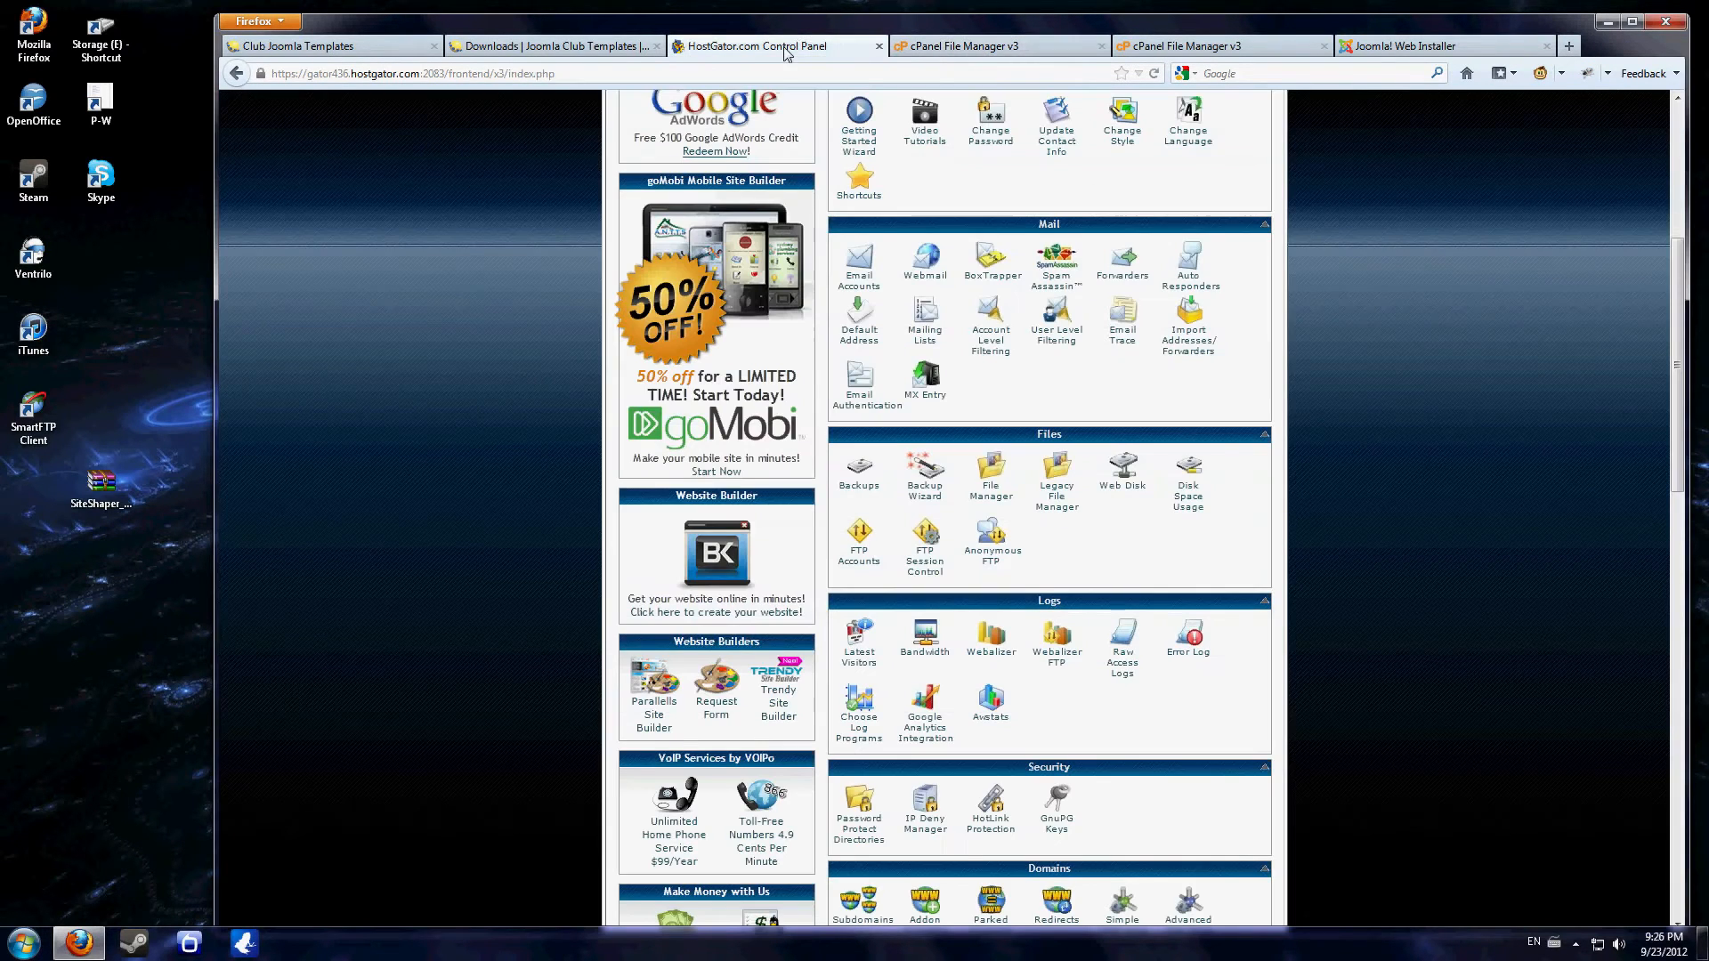
{"action": "scroll", "coordinate": [1082, 409], "scroll_direction": "down", "scroll_amount": 5}
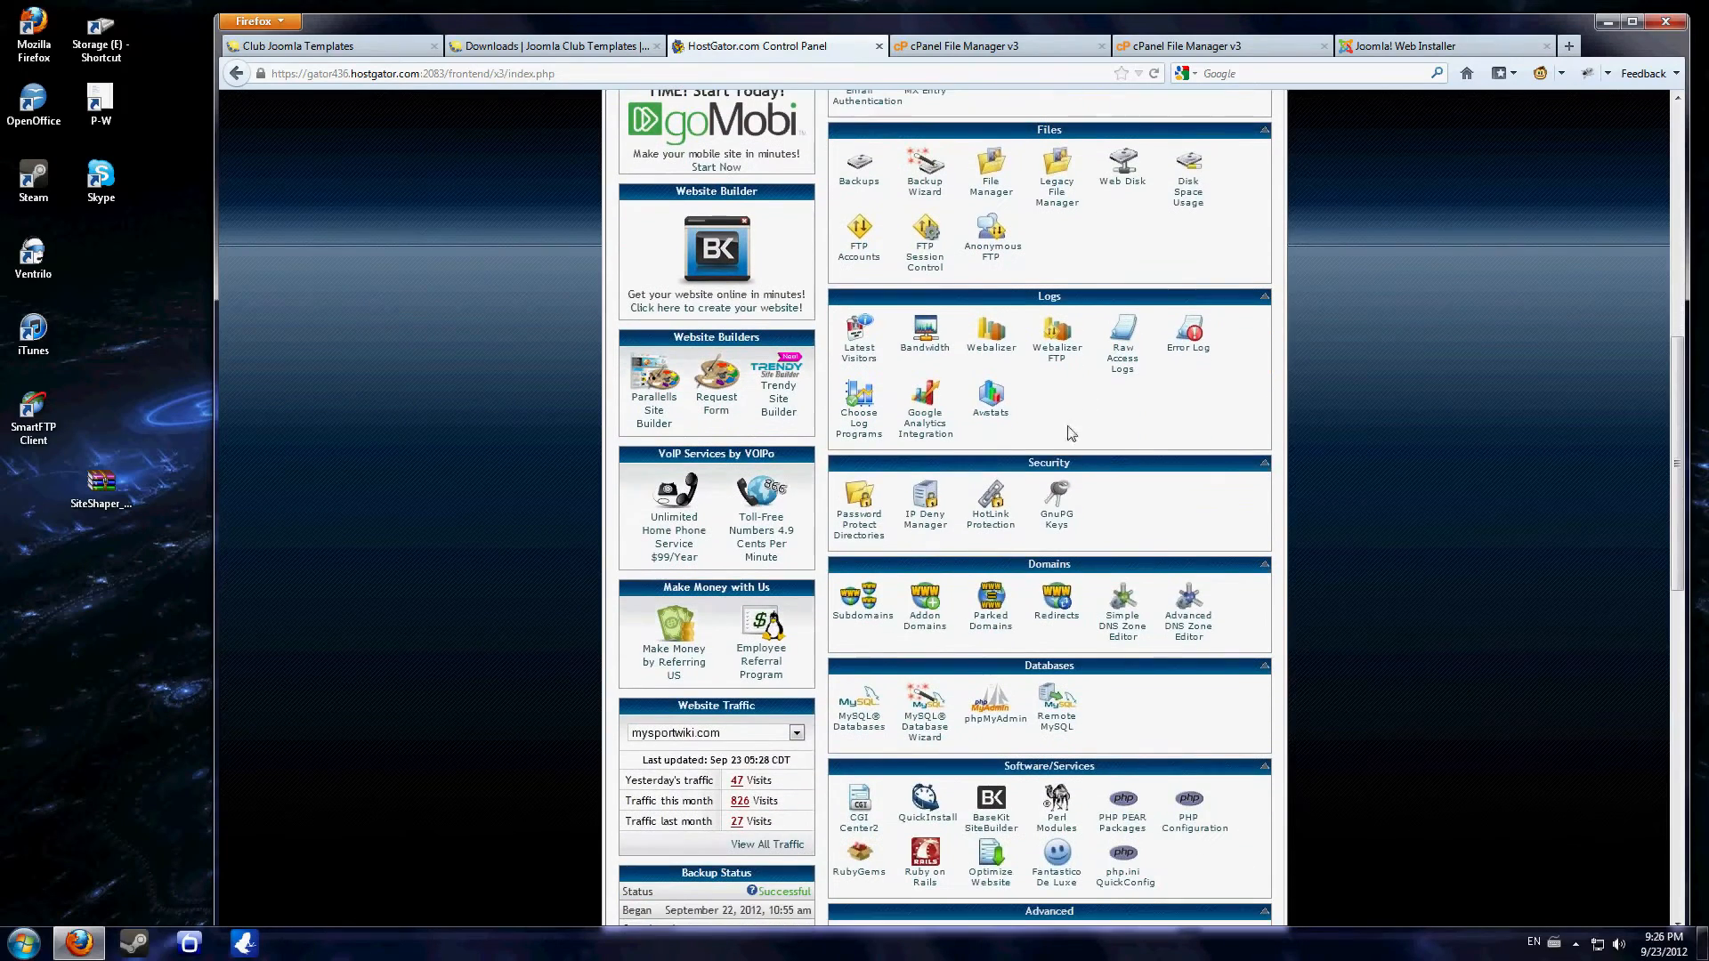
{"action": "left_click", "coordinate": [856, 721]}
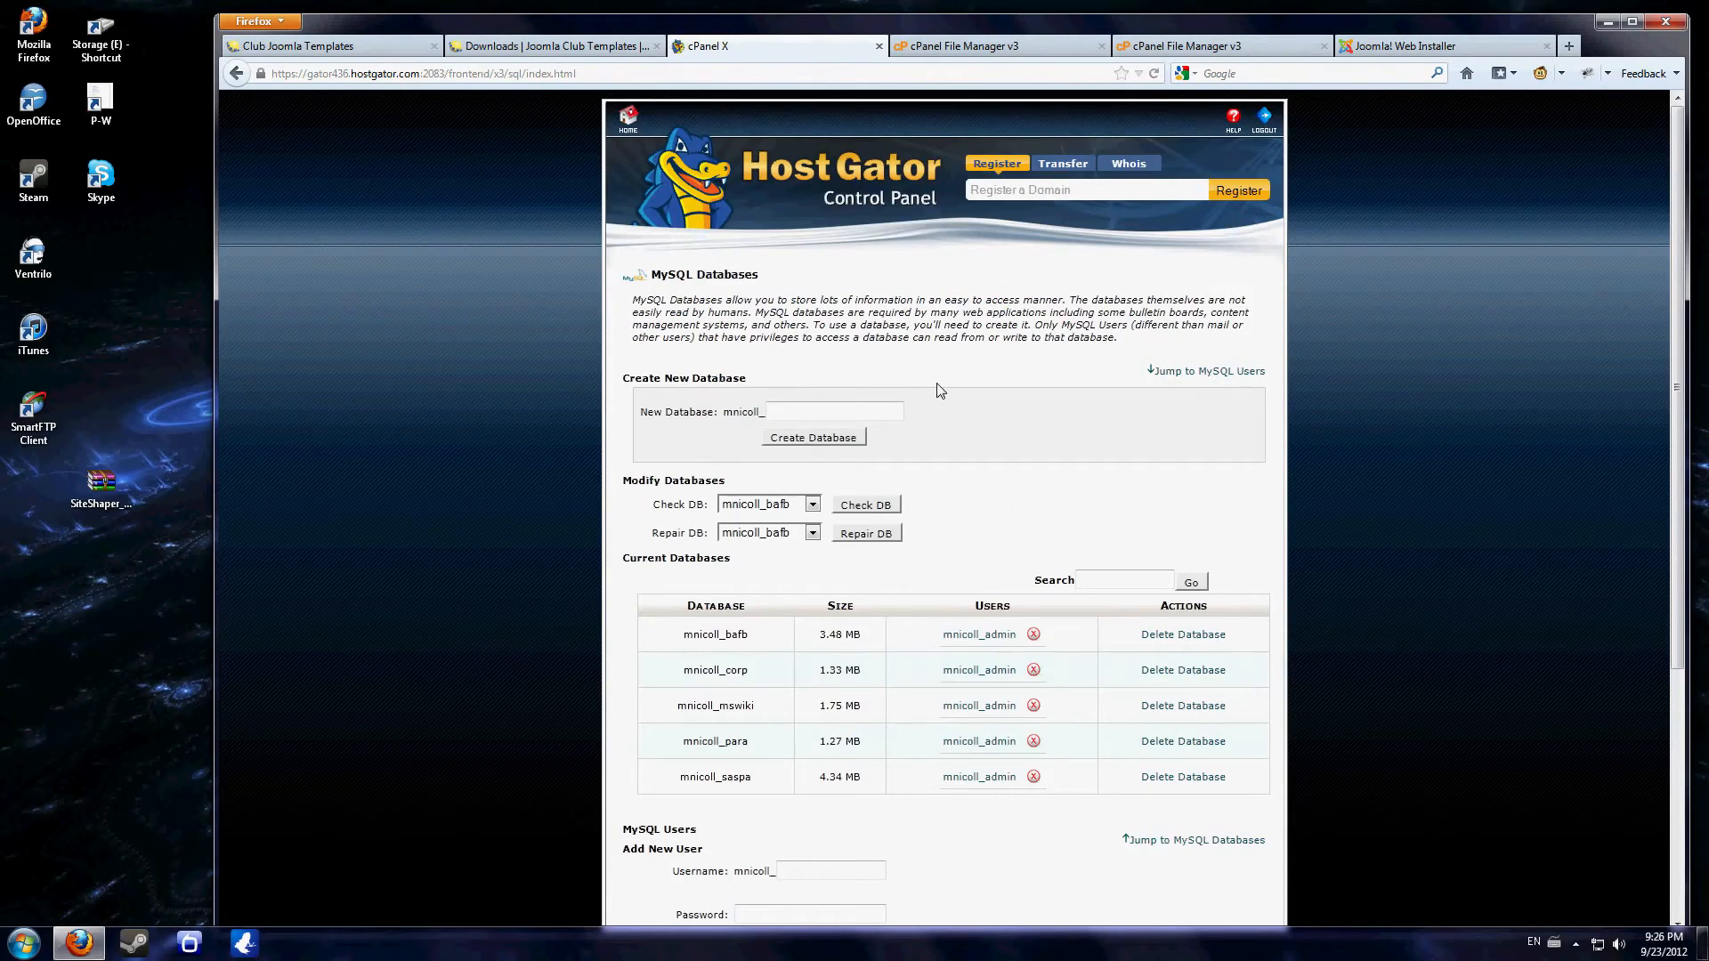
{"action": "left_click", "coordinate": [858, 408]}
{"action": "type", "text": "construction"}
{"action": "left_click", "coordinate": [842, 437]}
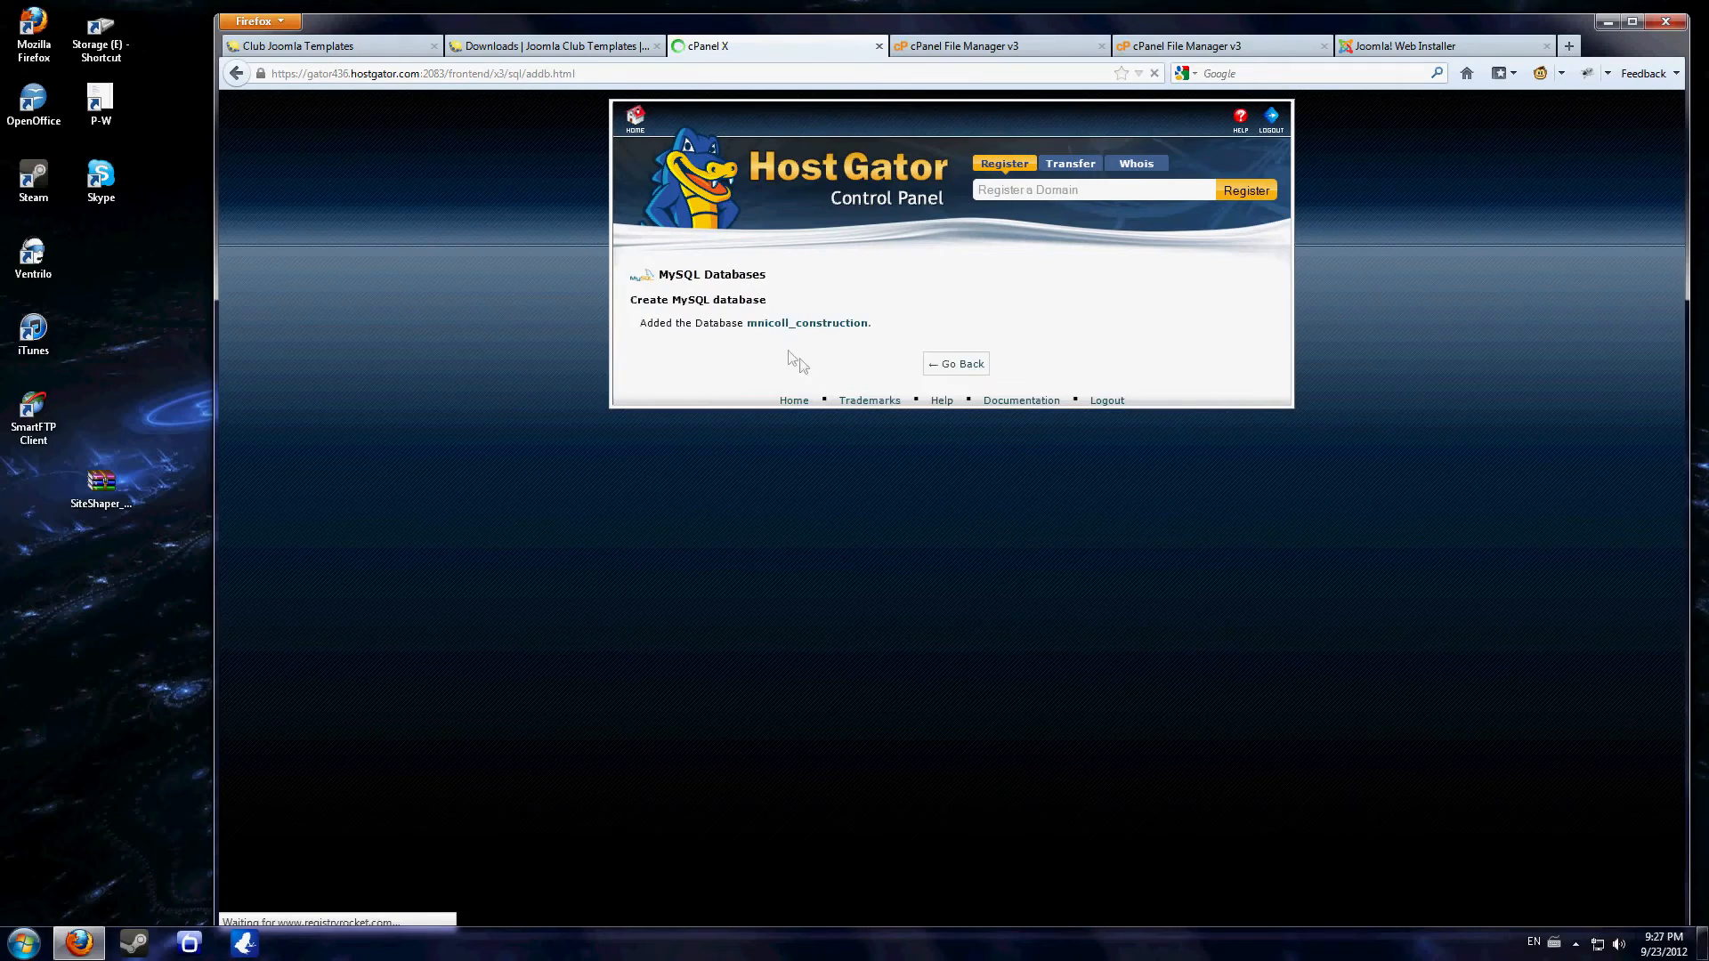
{"action": "left_click", "coordinate": [948, 365]}
{"action": "scroll", "coordinate": [937, 462], "scroll_direction": "down", "scroll_amount": 5}
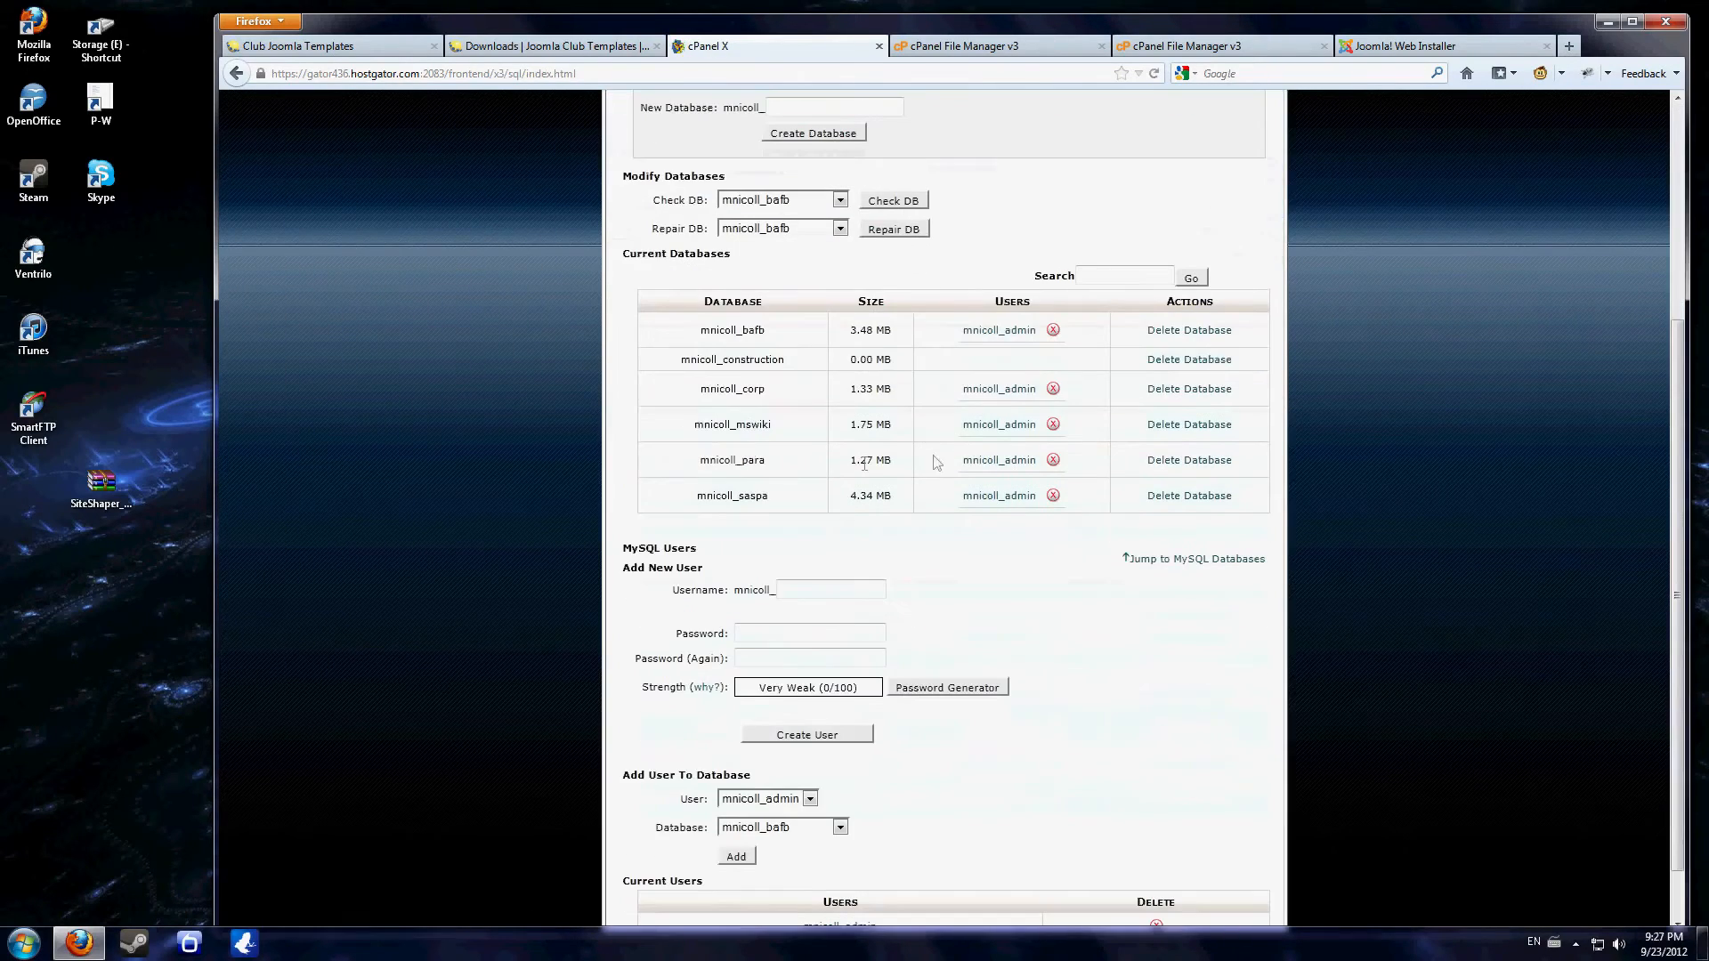
{"action": "left_click_drag", "start_coordinate": [673, 372], "coordinate": [1268, 365]}
{"action": "left_click", "coordinate": [1271, 364]}
{"action": "left_click", "coordinate": [819, 587]}
{"action": "left_click", "coordinate": [784, 658]}
- Add the existing admin user to the construction database, apply the privileges and return to the database overview
{"action": "scroll", "coordinate": [952, 498], "scroll_direction": "down", "scroll_amount": 1}
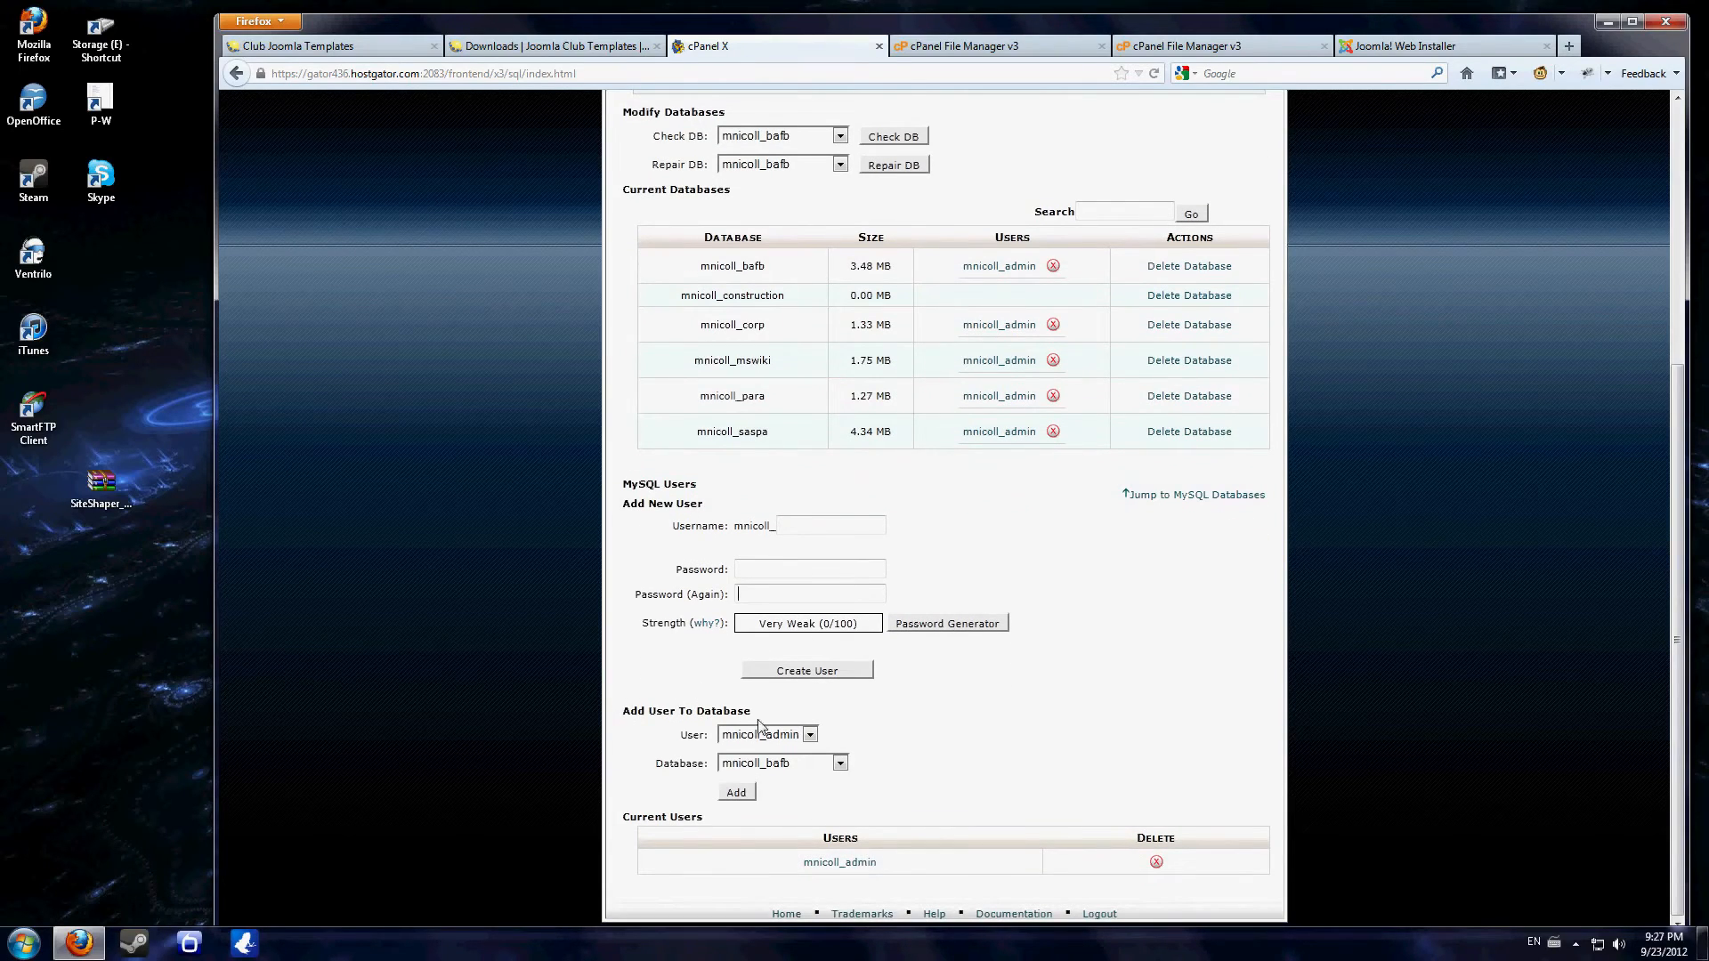
{"action": "left_click", "coordinate": [768, 734]}
{"action": "left_click", "coordinate": [781, 748]}
{"action": "left_click", "coordinate": [788, 762]}
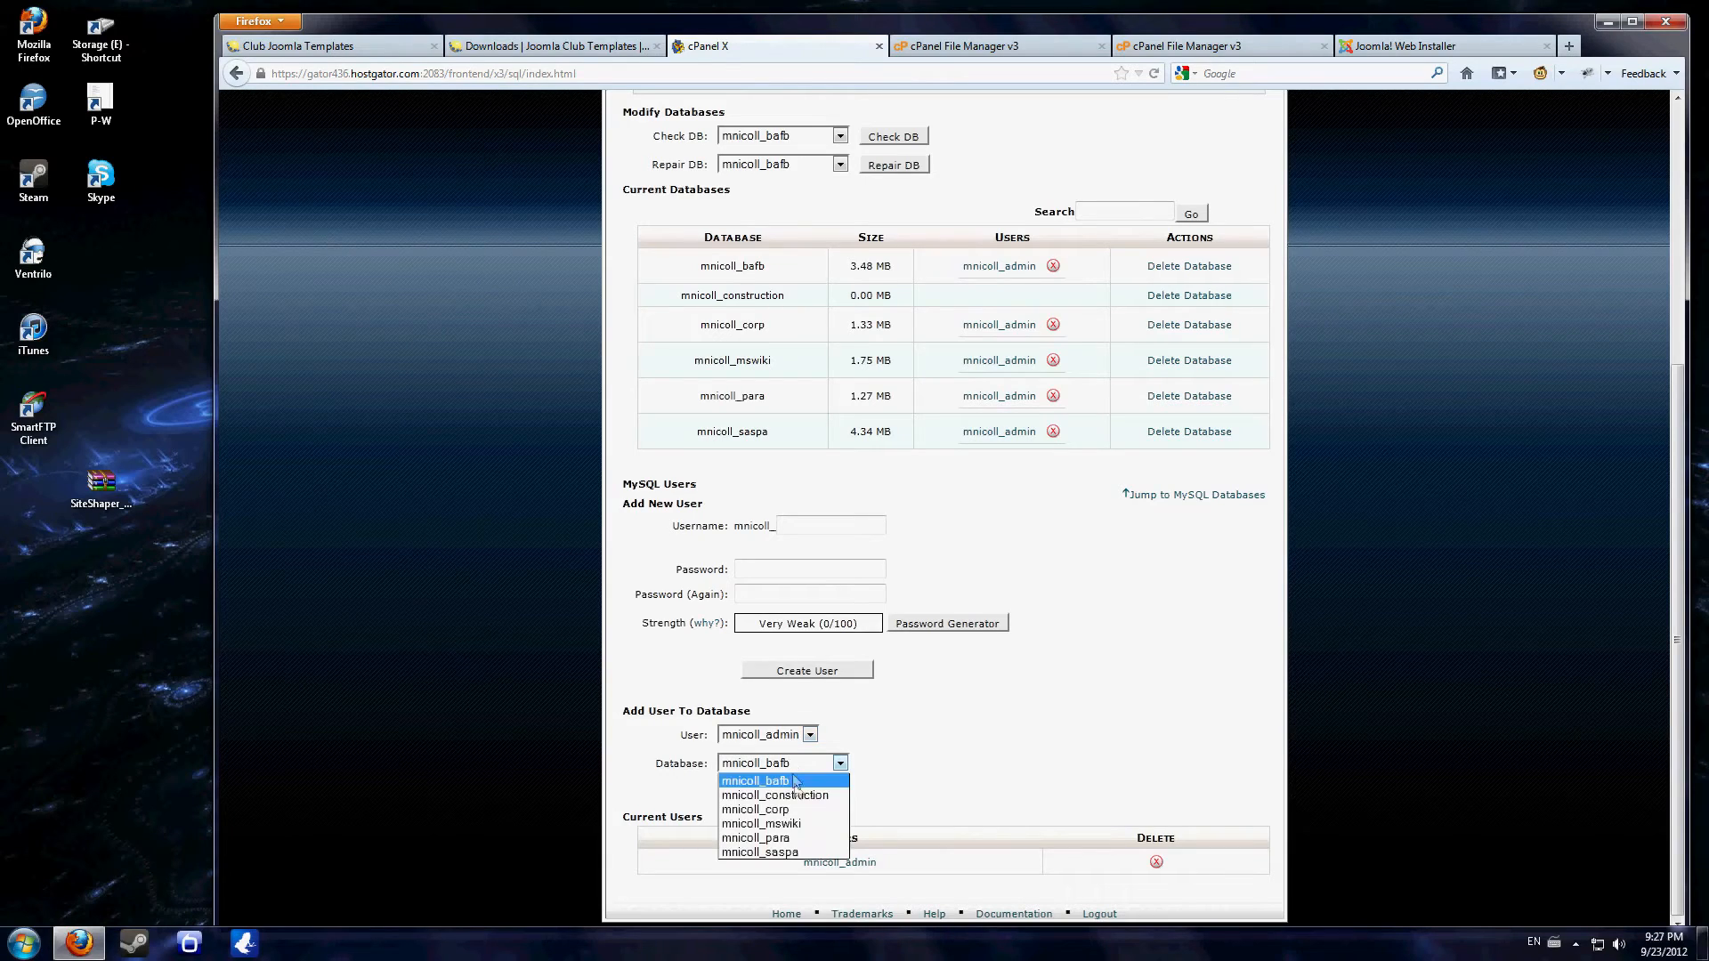
{"action": "left_click", "coordinate": [800, 788]}
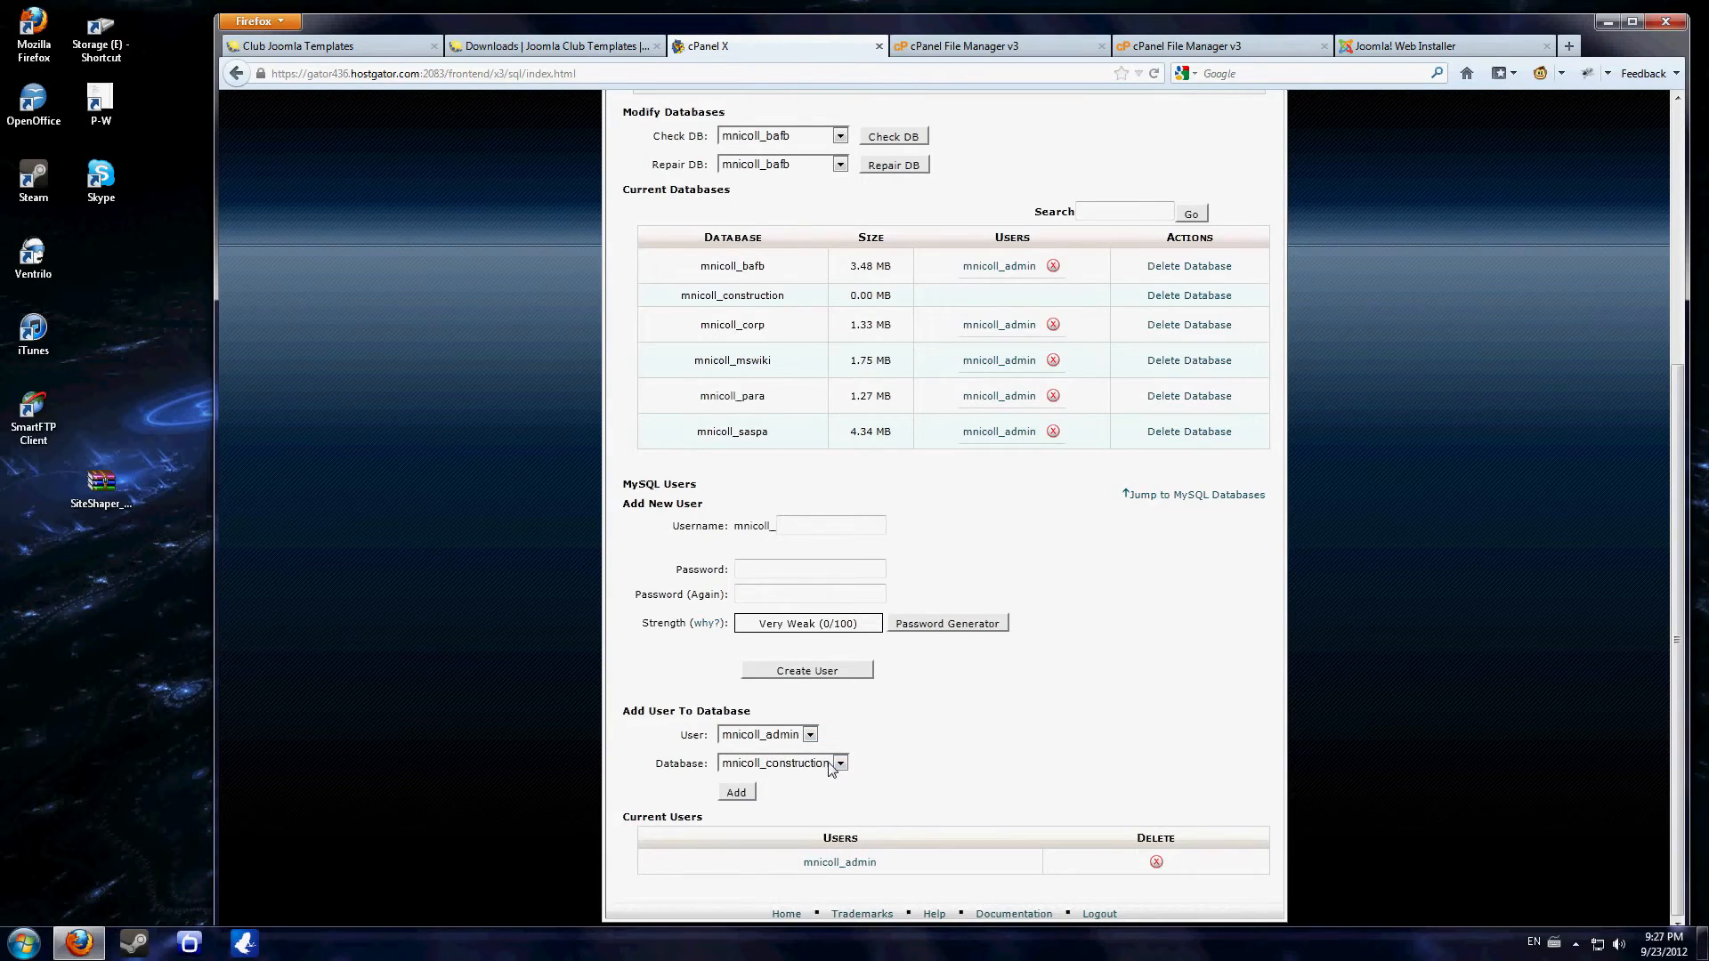
{"action": "left_click", "coordinate": [737, 791]}
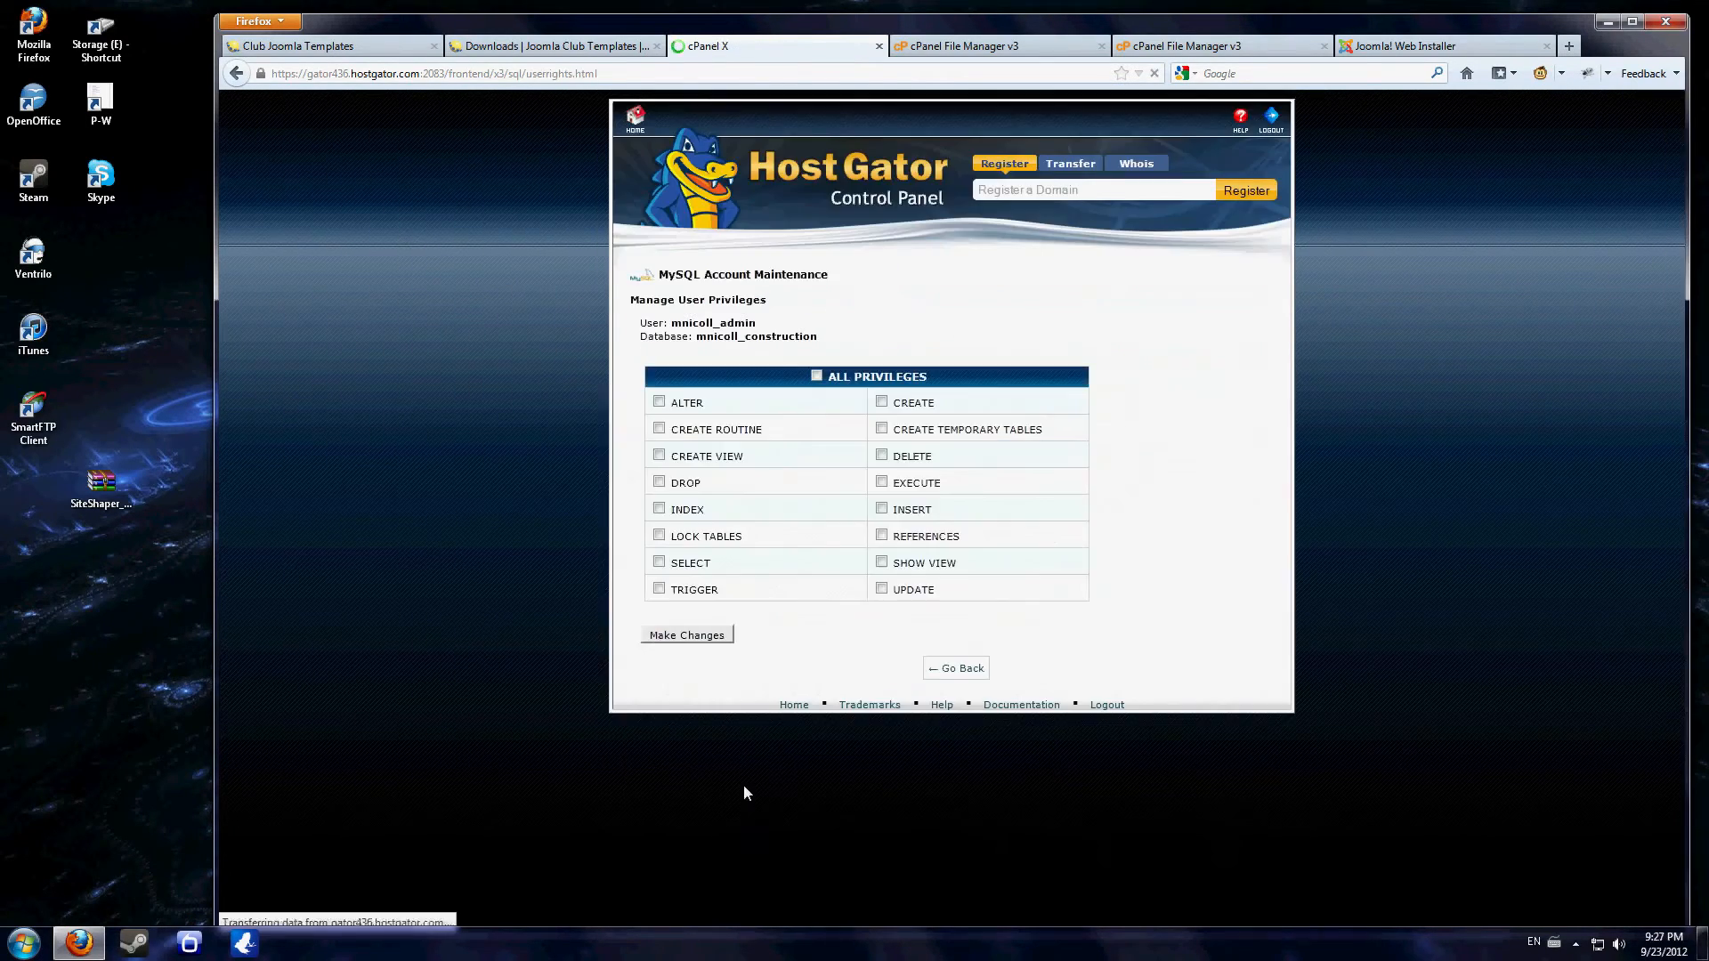
{"action": "left_click", "coordinate": [687, 637]}
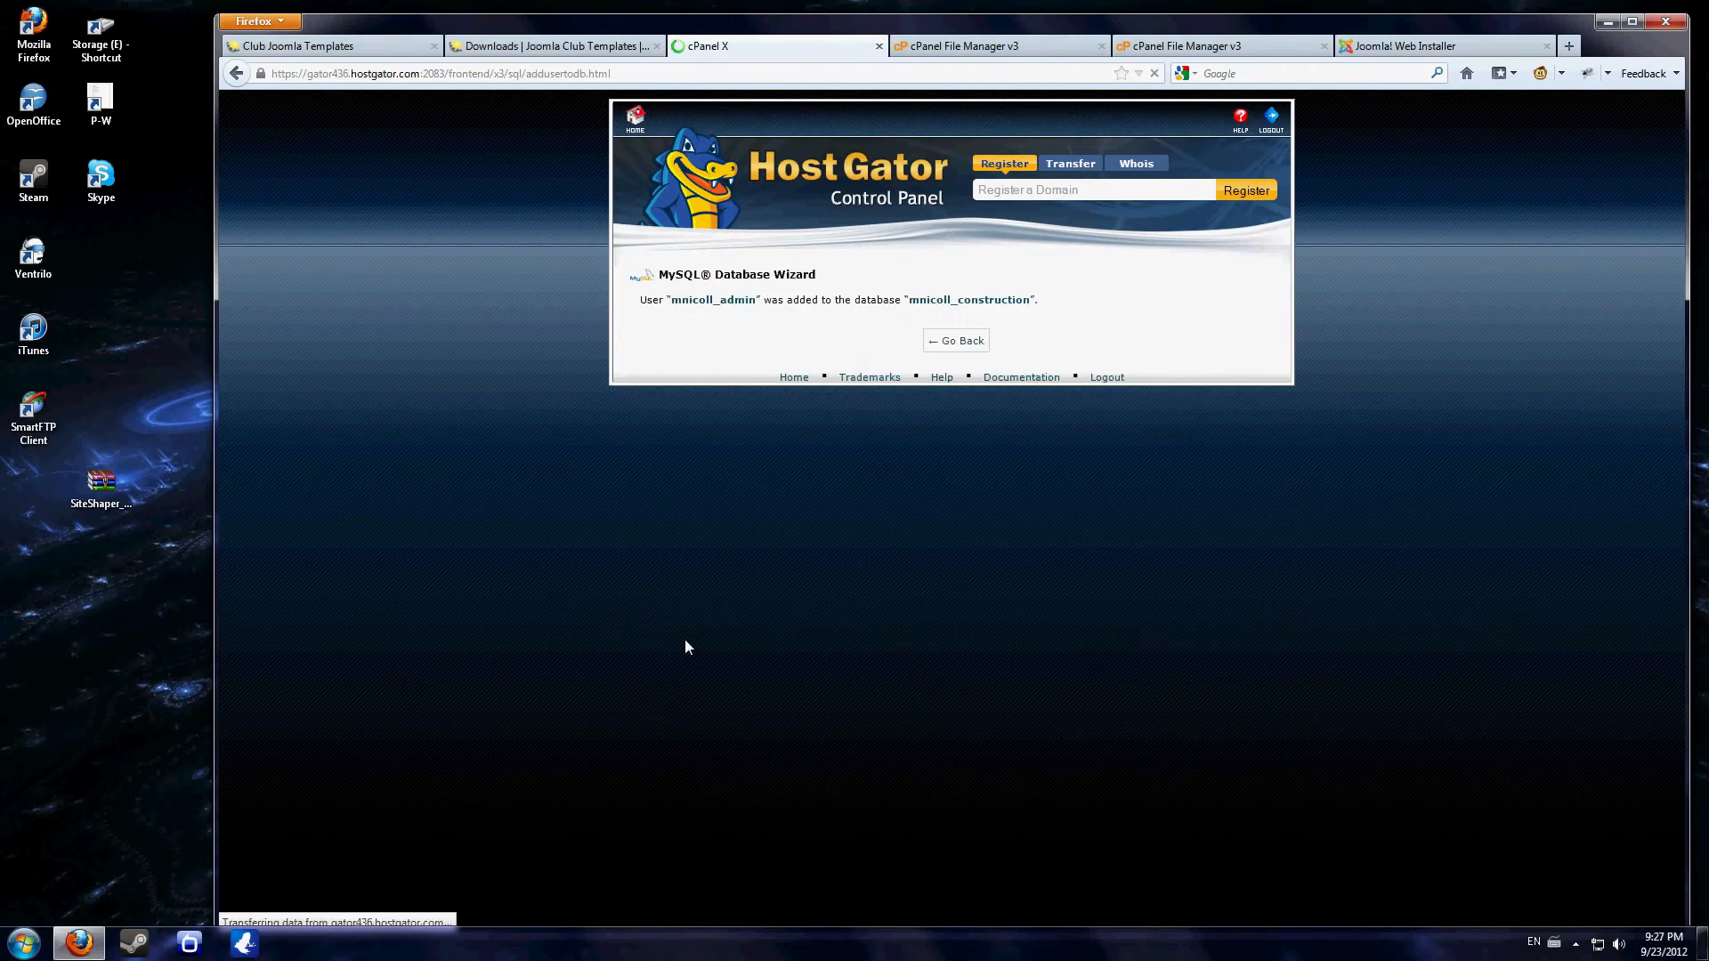
{"action": "left_click", "coordinate": [954, 345]}
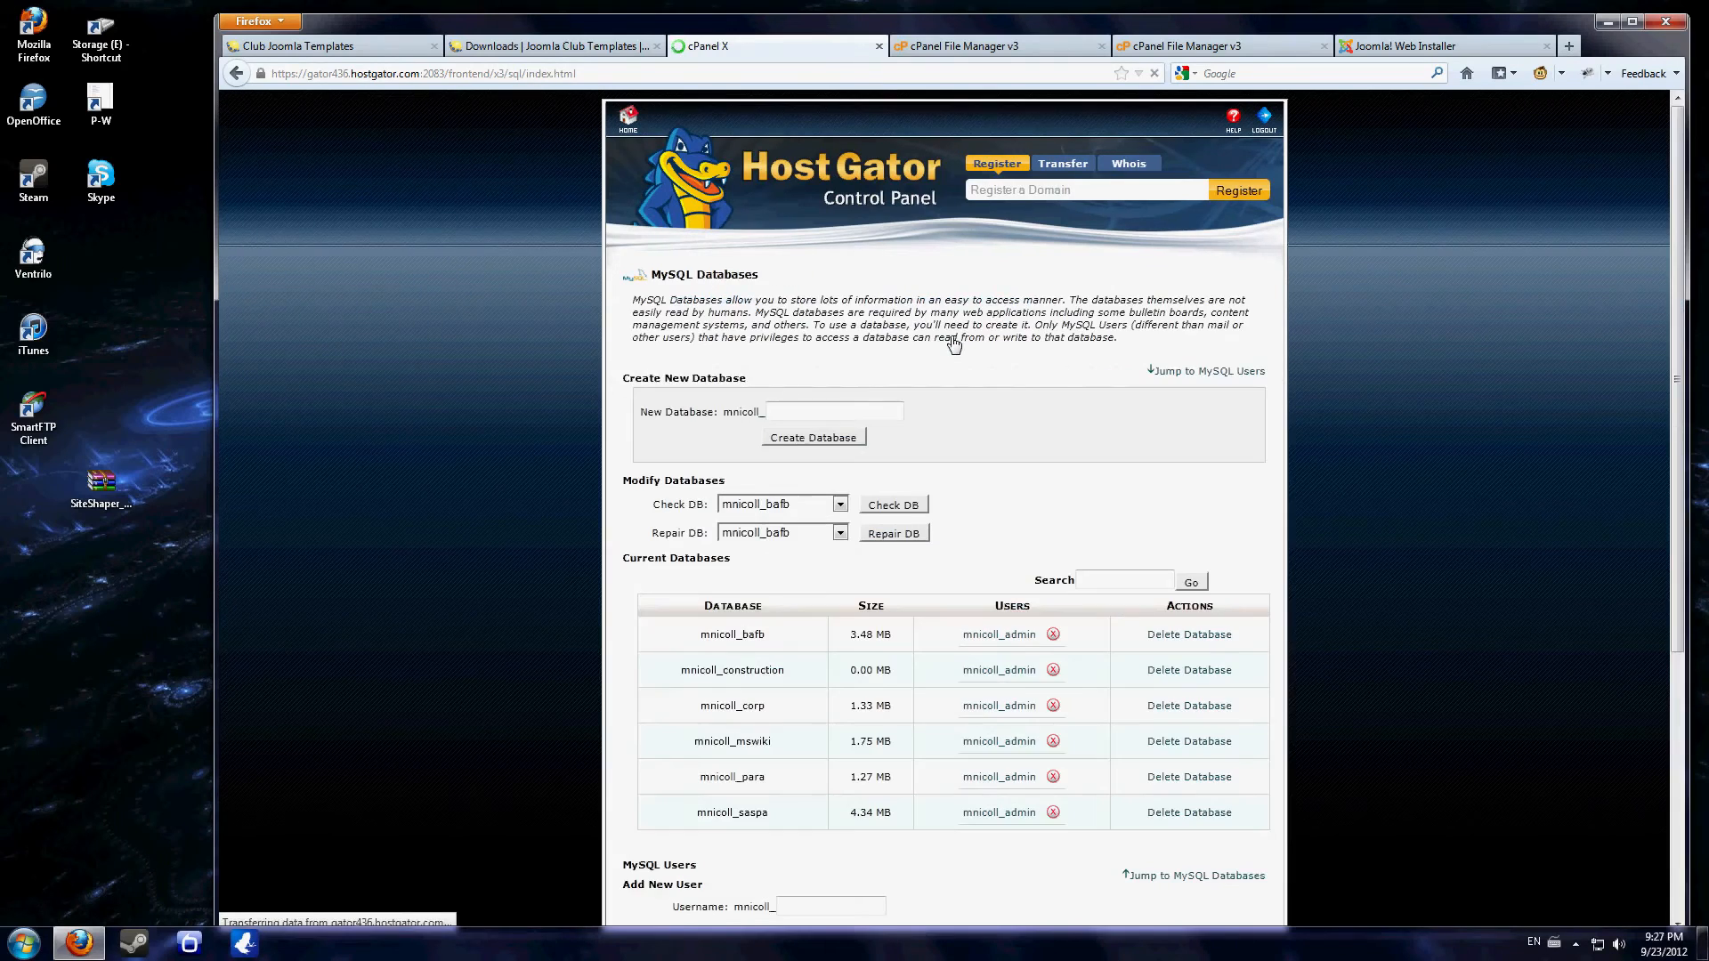
- Check the construction database's name and its assigned user in the list of current databases
{"action": "scroll", "coordinate": [947, 336], "scroll_direction": "down", "scroll_amount": 2}
{"action": "left_click_drag", "start_coordinate": [681, 569], "coordinate": [833, 572]}
{"action": "left_click_drag", "start_coordinate": [958, 570], "coordinate": [1069, 580]}
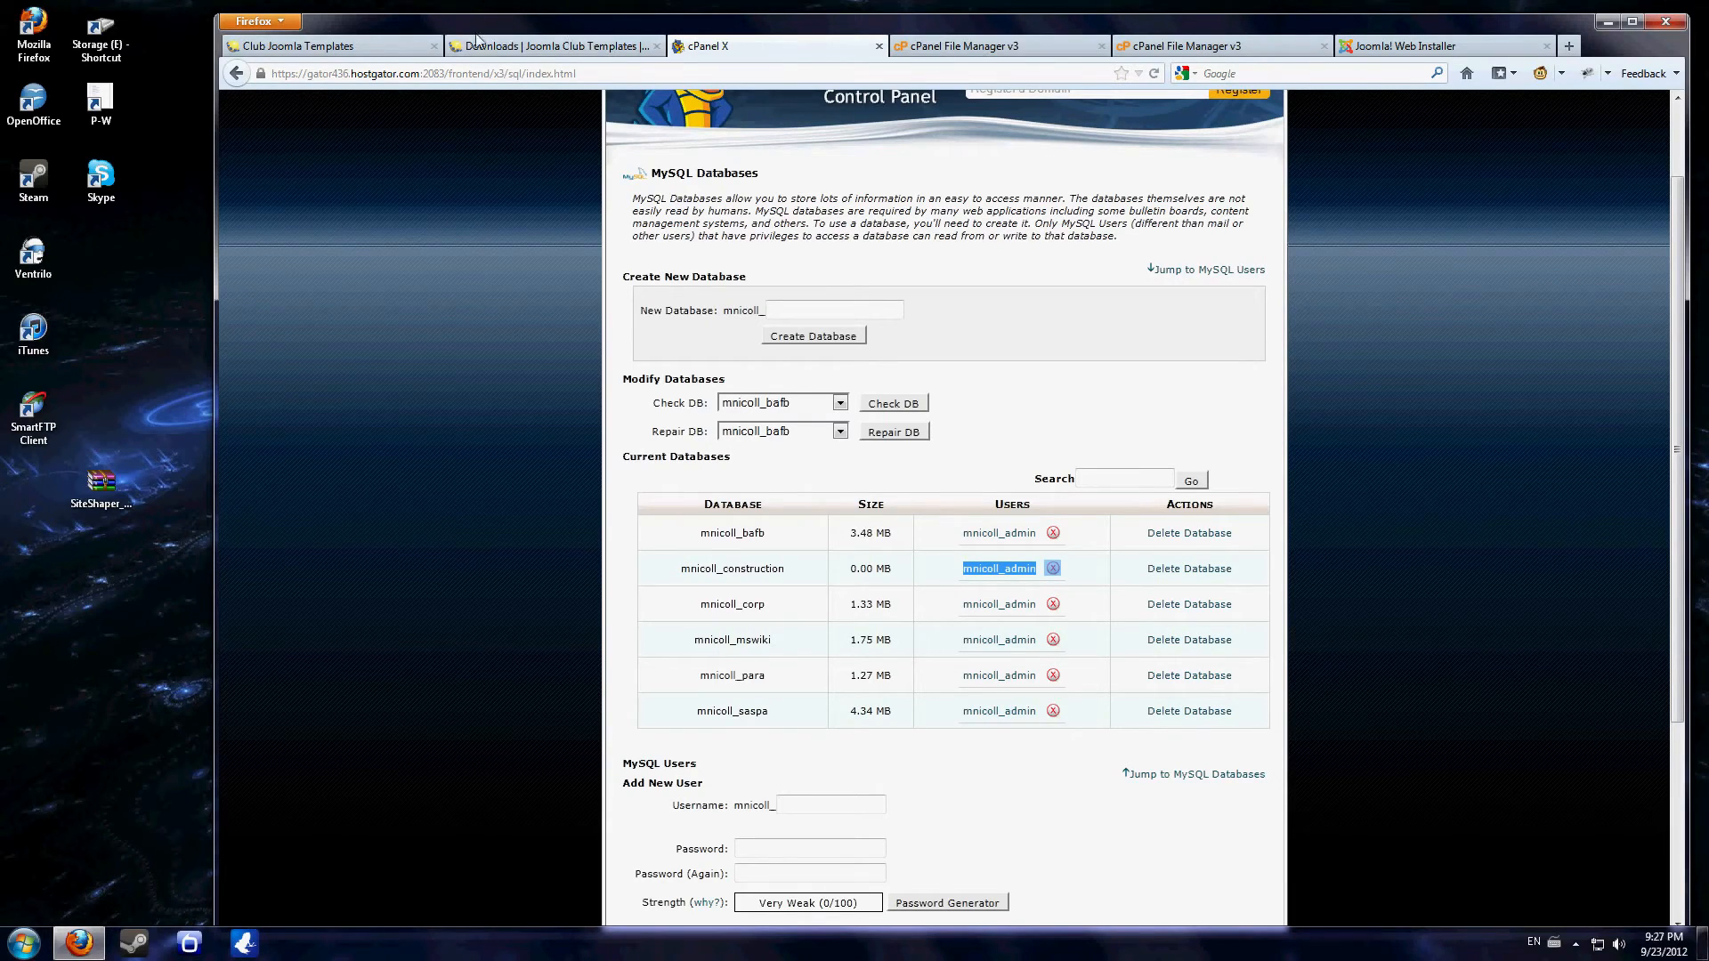
- Enter the database username, the database password and the construction database's name in the Joomla installer, and continue to FTP configuration
{"action": "left_click", "coordinate": [1392, 52]}
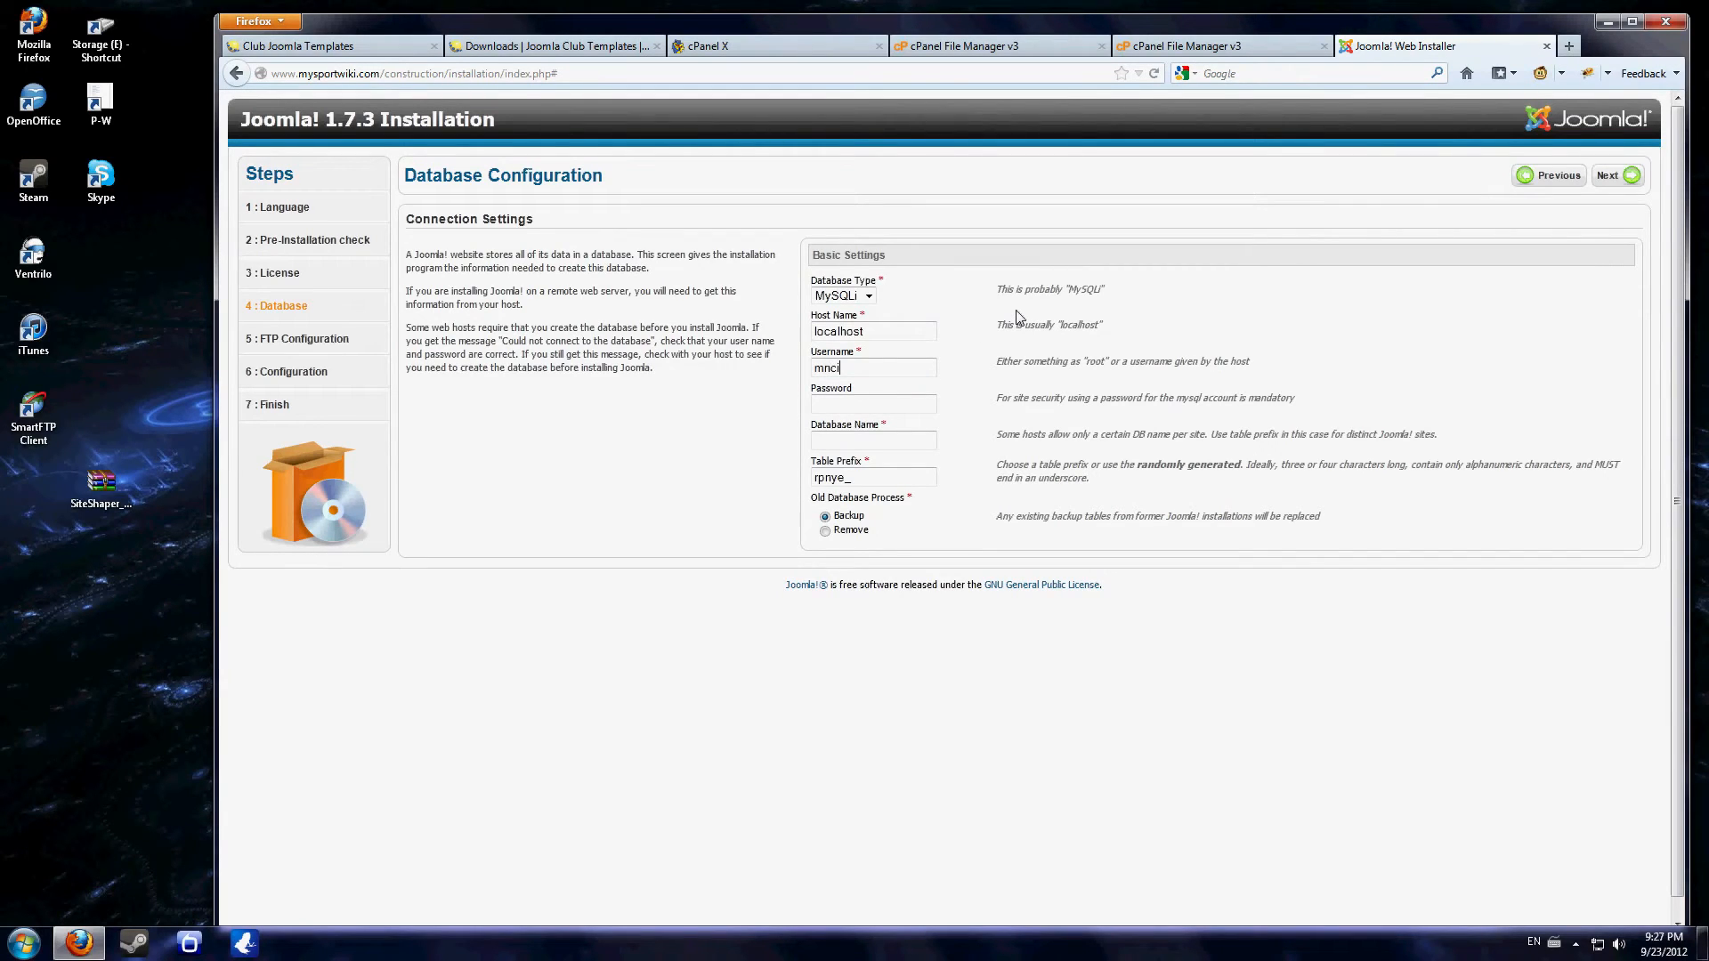
{"action": "key", "text": "Tab"}
{"action": "key", "text": "Tab"}
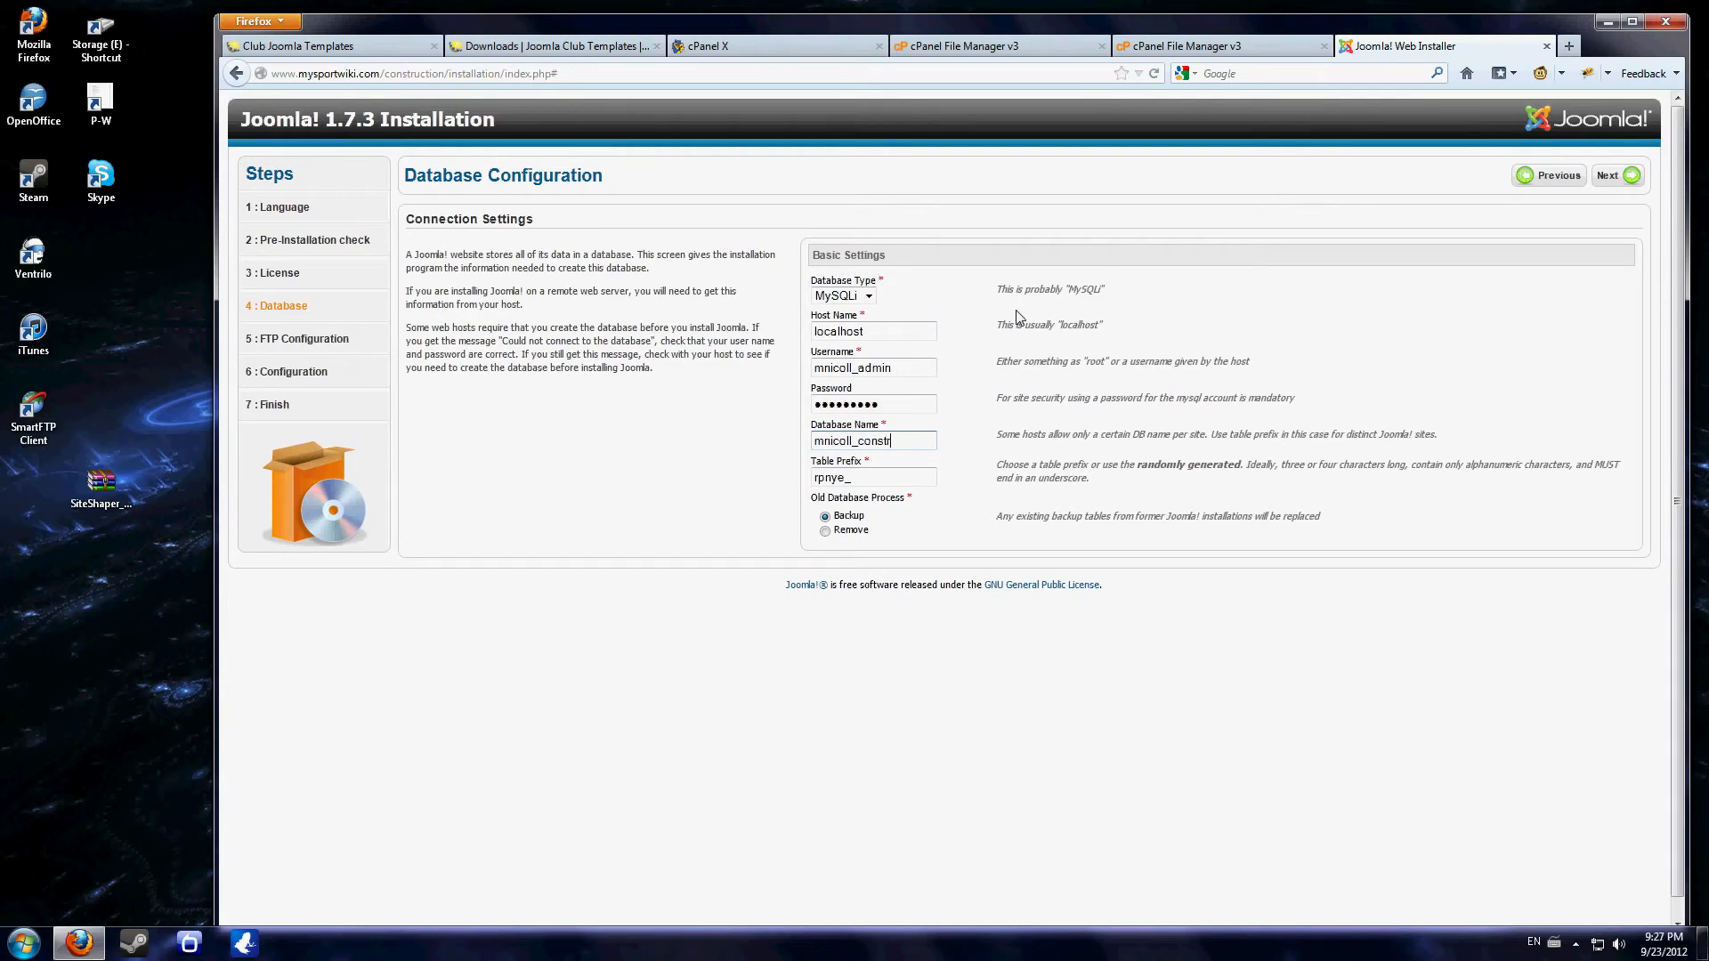
{"action": "left_click", "coordinate": [1616, 176]}
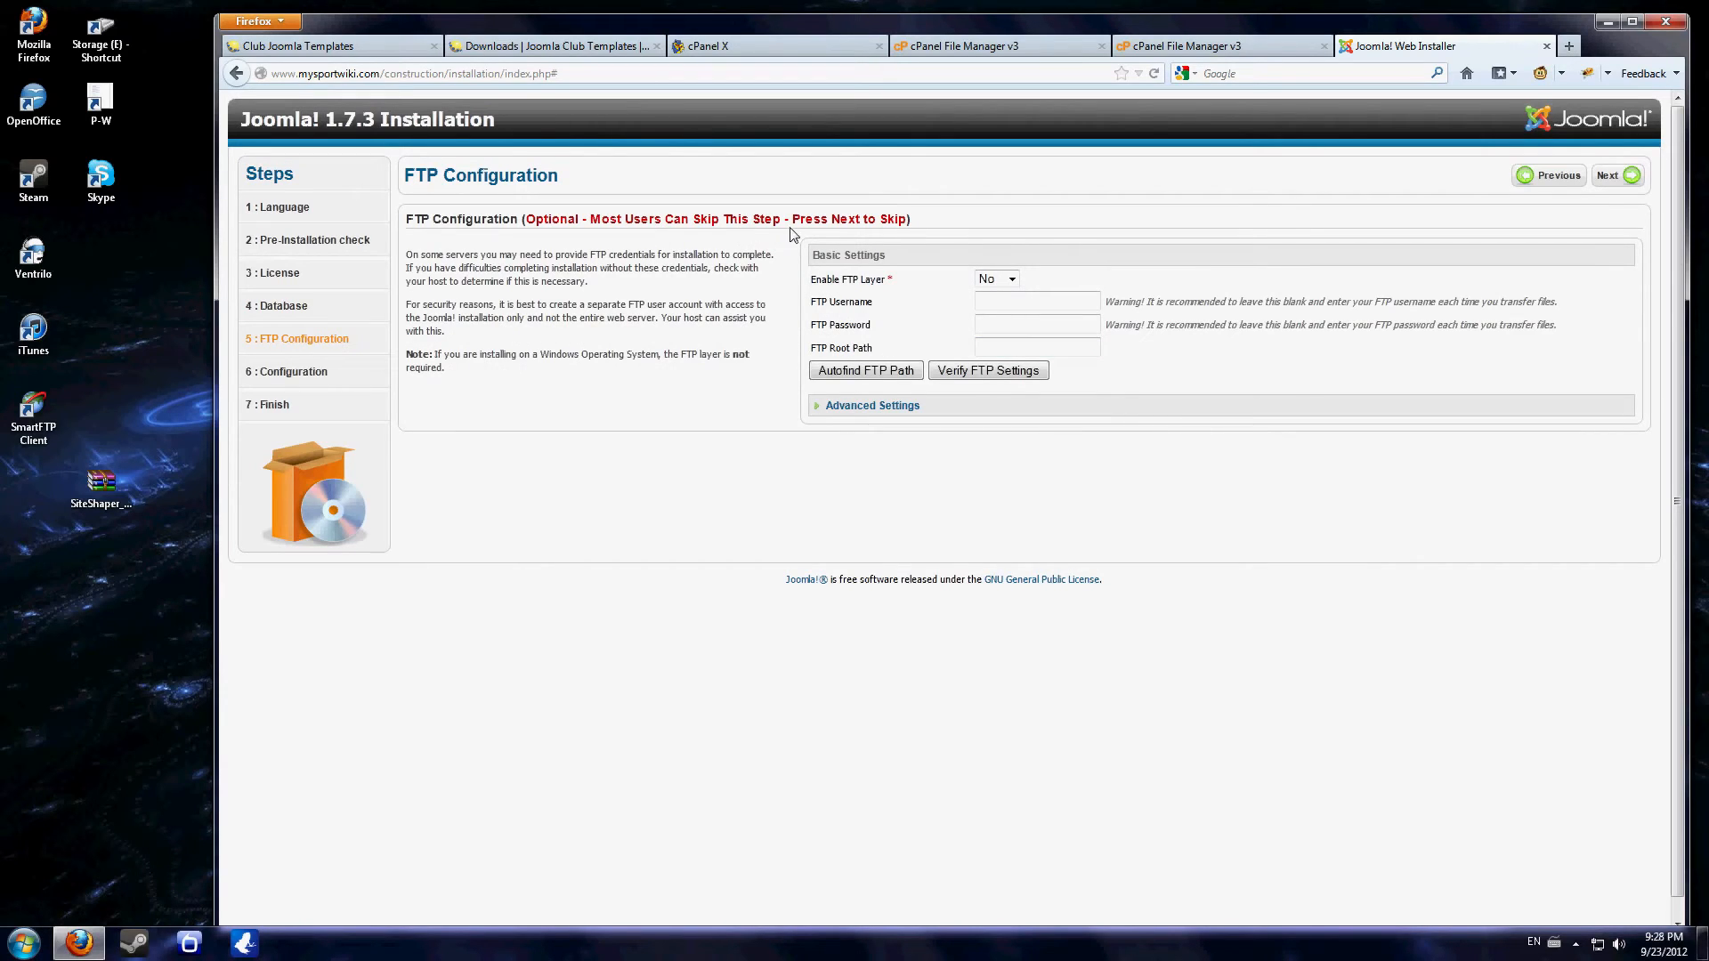
- Skip the optional FTP configuration and set the Joomla site name to Construction
{"action": "left_click", "coordinate": [1618, 183]}
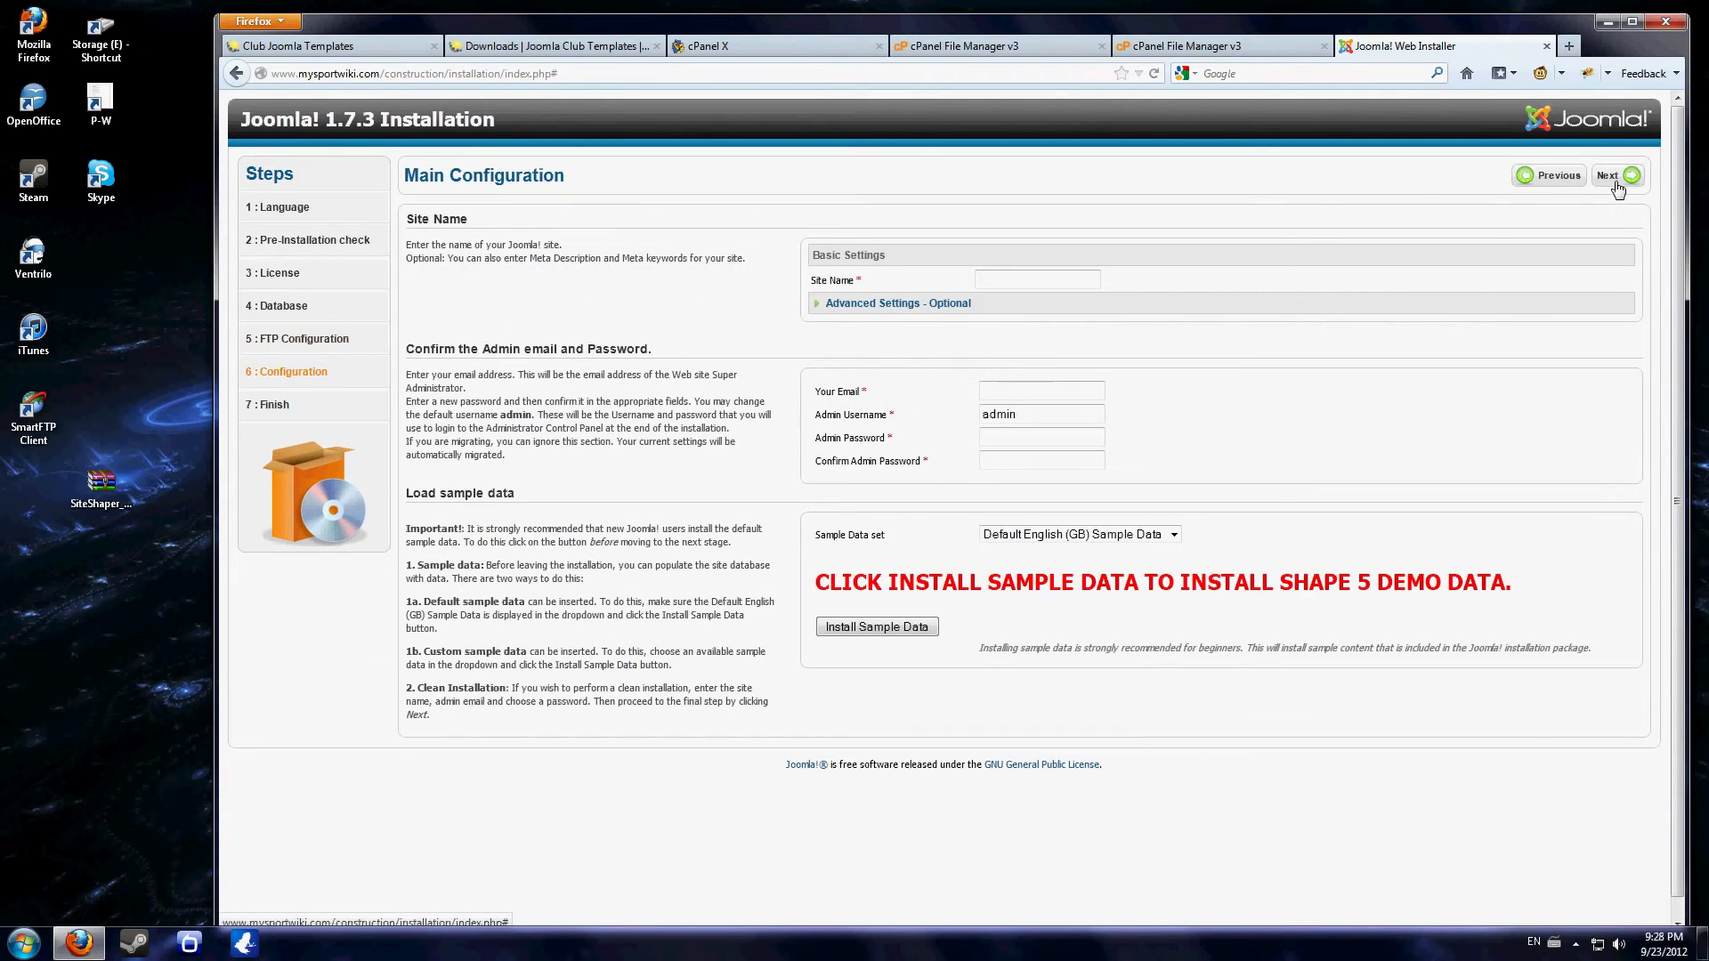
{"action": "left_click", "coordinate": [1054, 288]}
{"action": "type", "text": "Cp"}
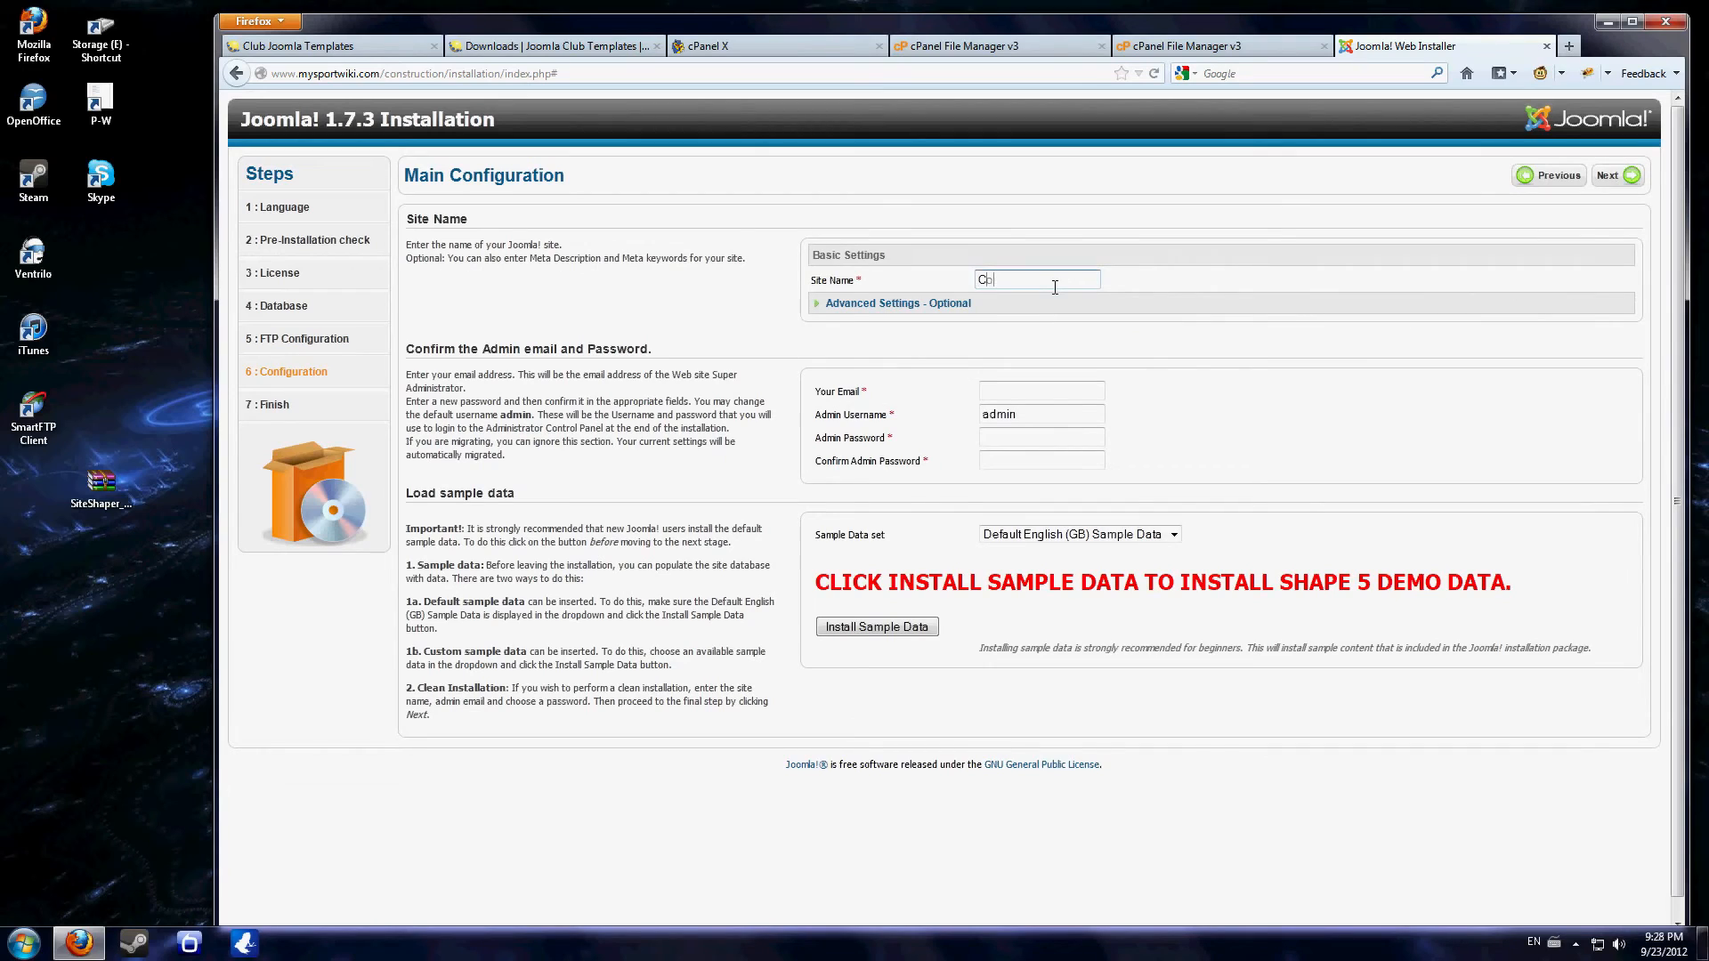
{"action": "type", "text": "nstruction"}
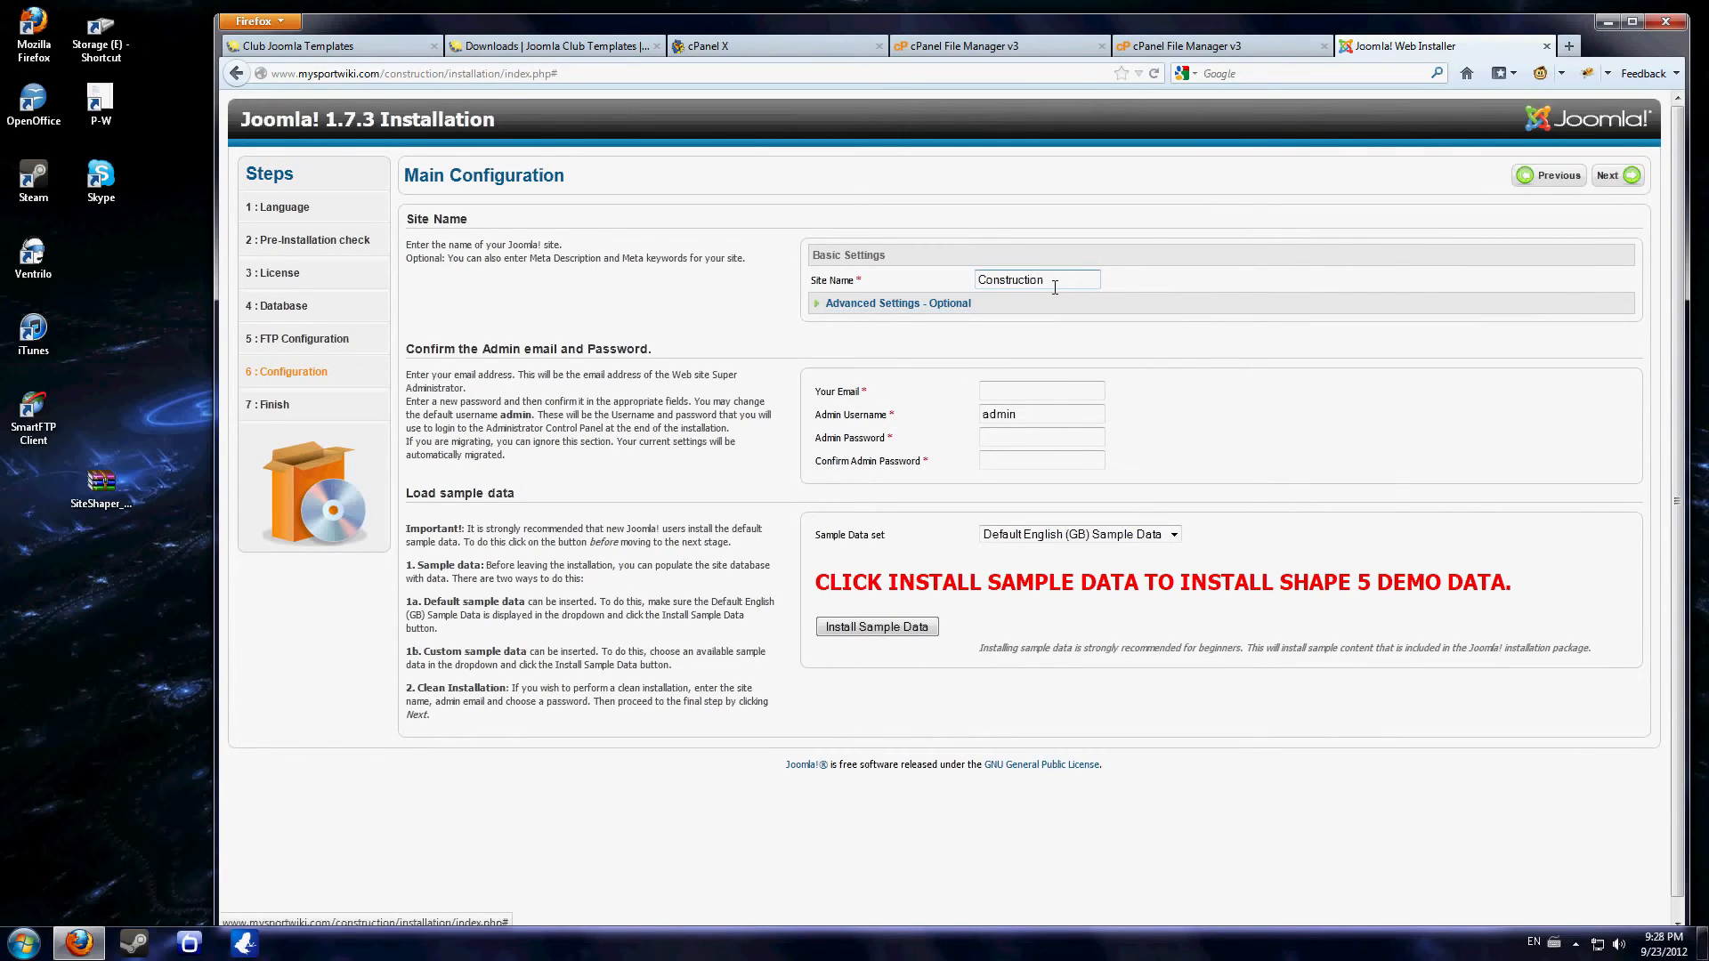
- Enter the administrator's email address and the admin password with its confirmation, keeping the admin username
{"action": "left_click", "coordinate": [1024, 388]}
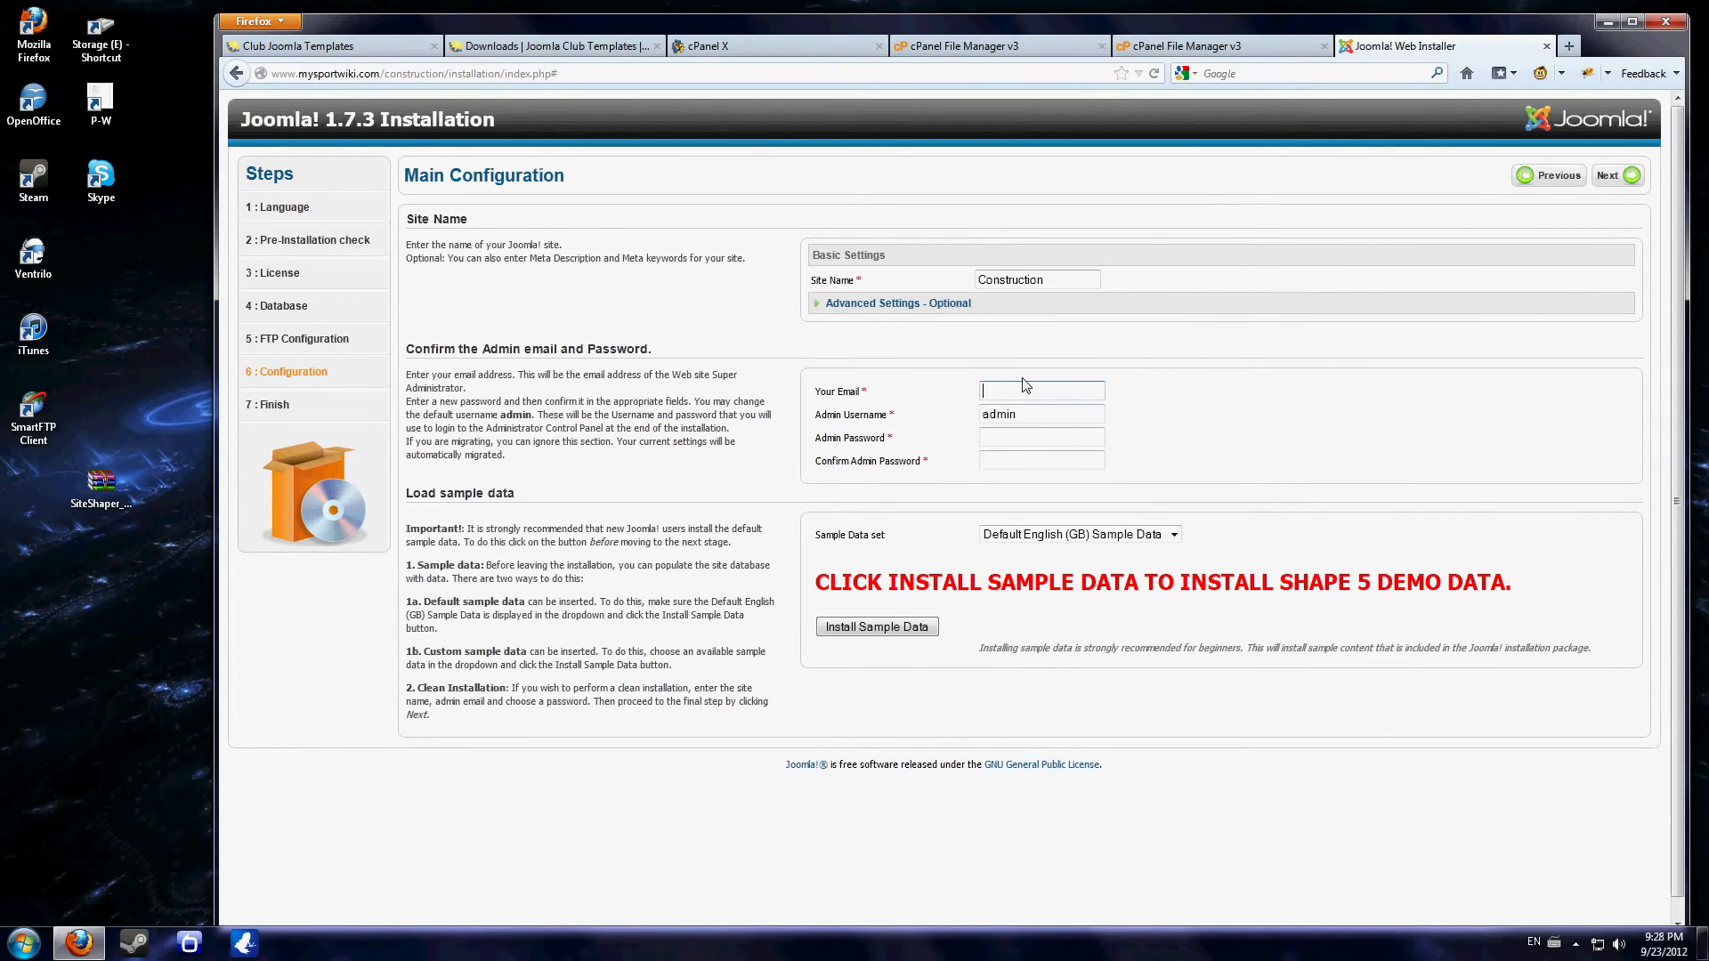
{"action": "key", "text": "Tab"}
{"action": "key", "text": "Tab"}
{"action": "type", "text": "*********"}
{"action": "key", "text": "Tab"}
{"action": "type", "text": "******"}
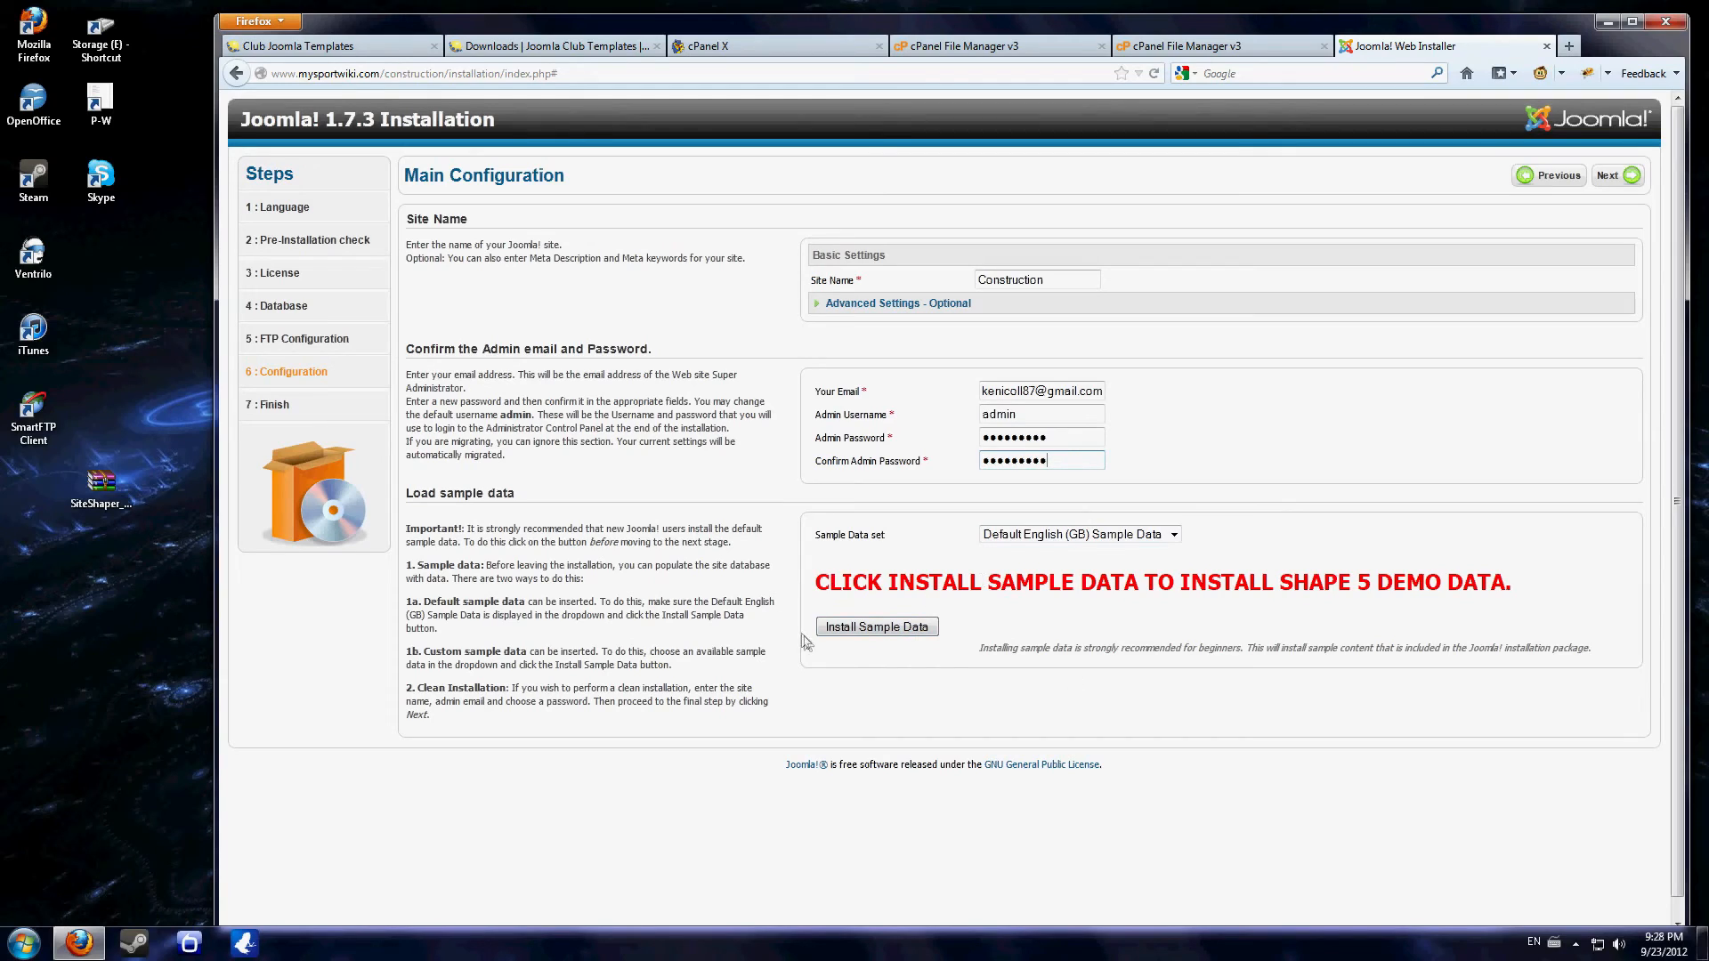
- Install the Default English (GB) sample data, and remove the installation folder at the installer's Finish stage
{"action": "left_click", "coordinate": [912, 633]}
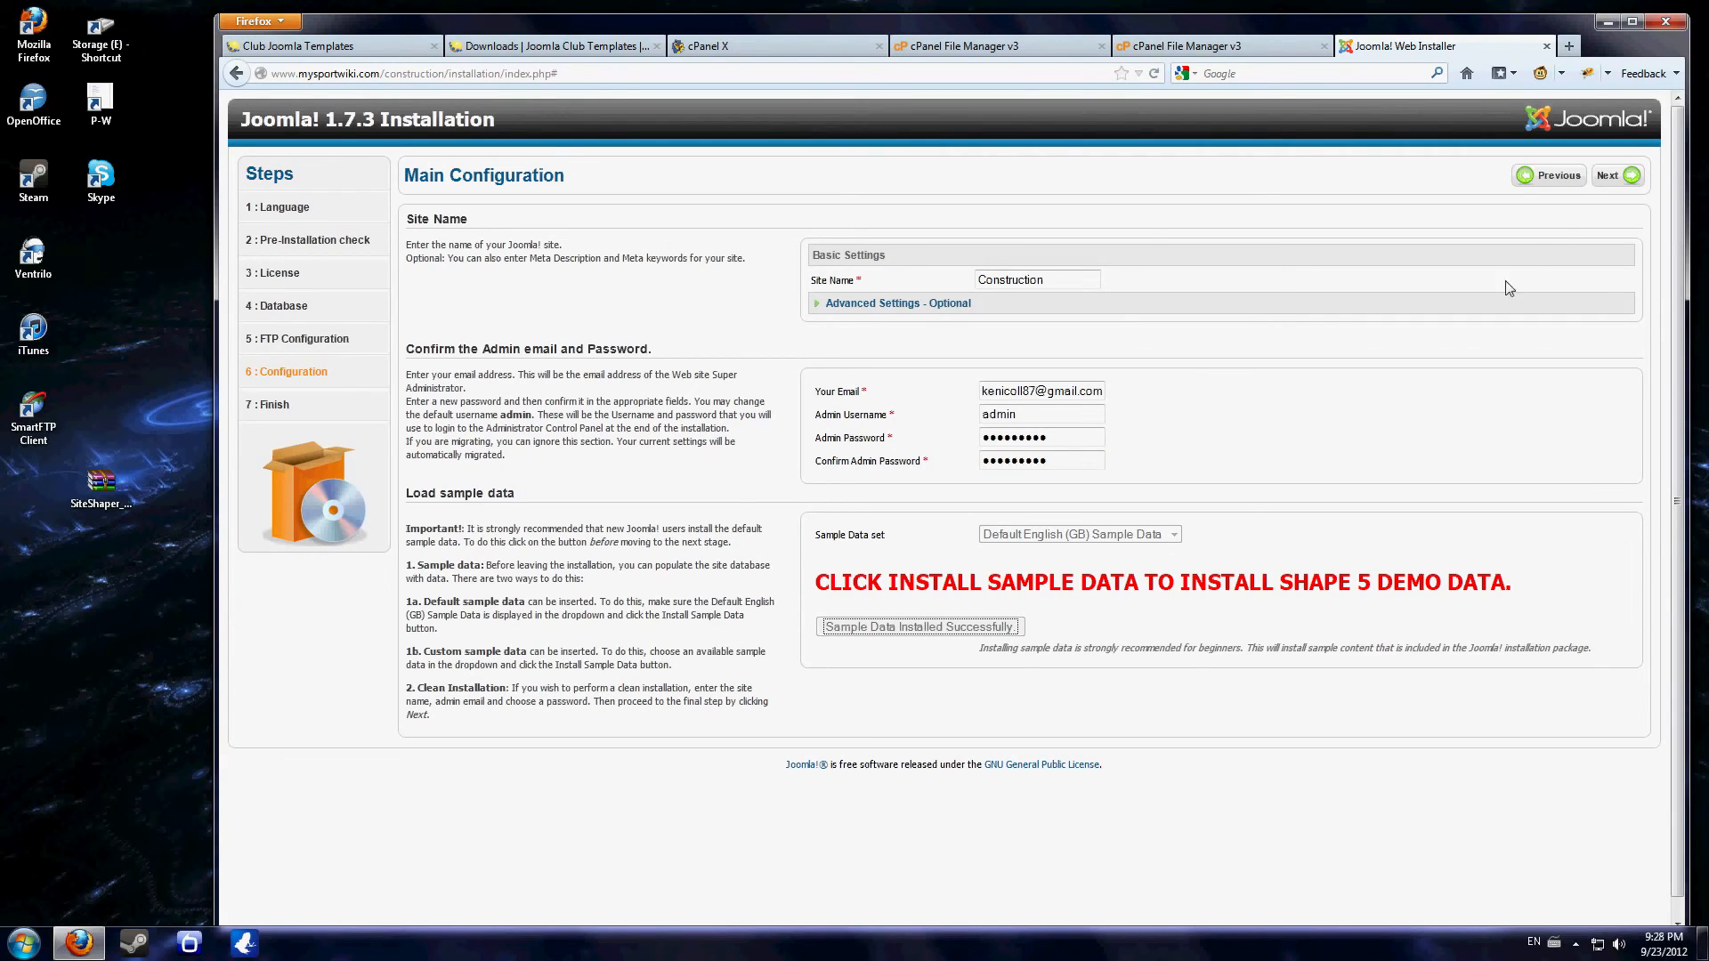
{"action": "left_click", "coordinate": [1611, 178]}
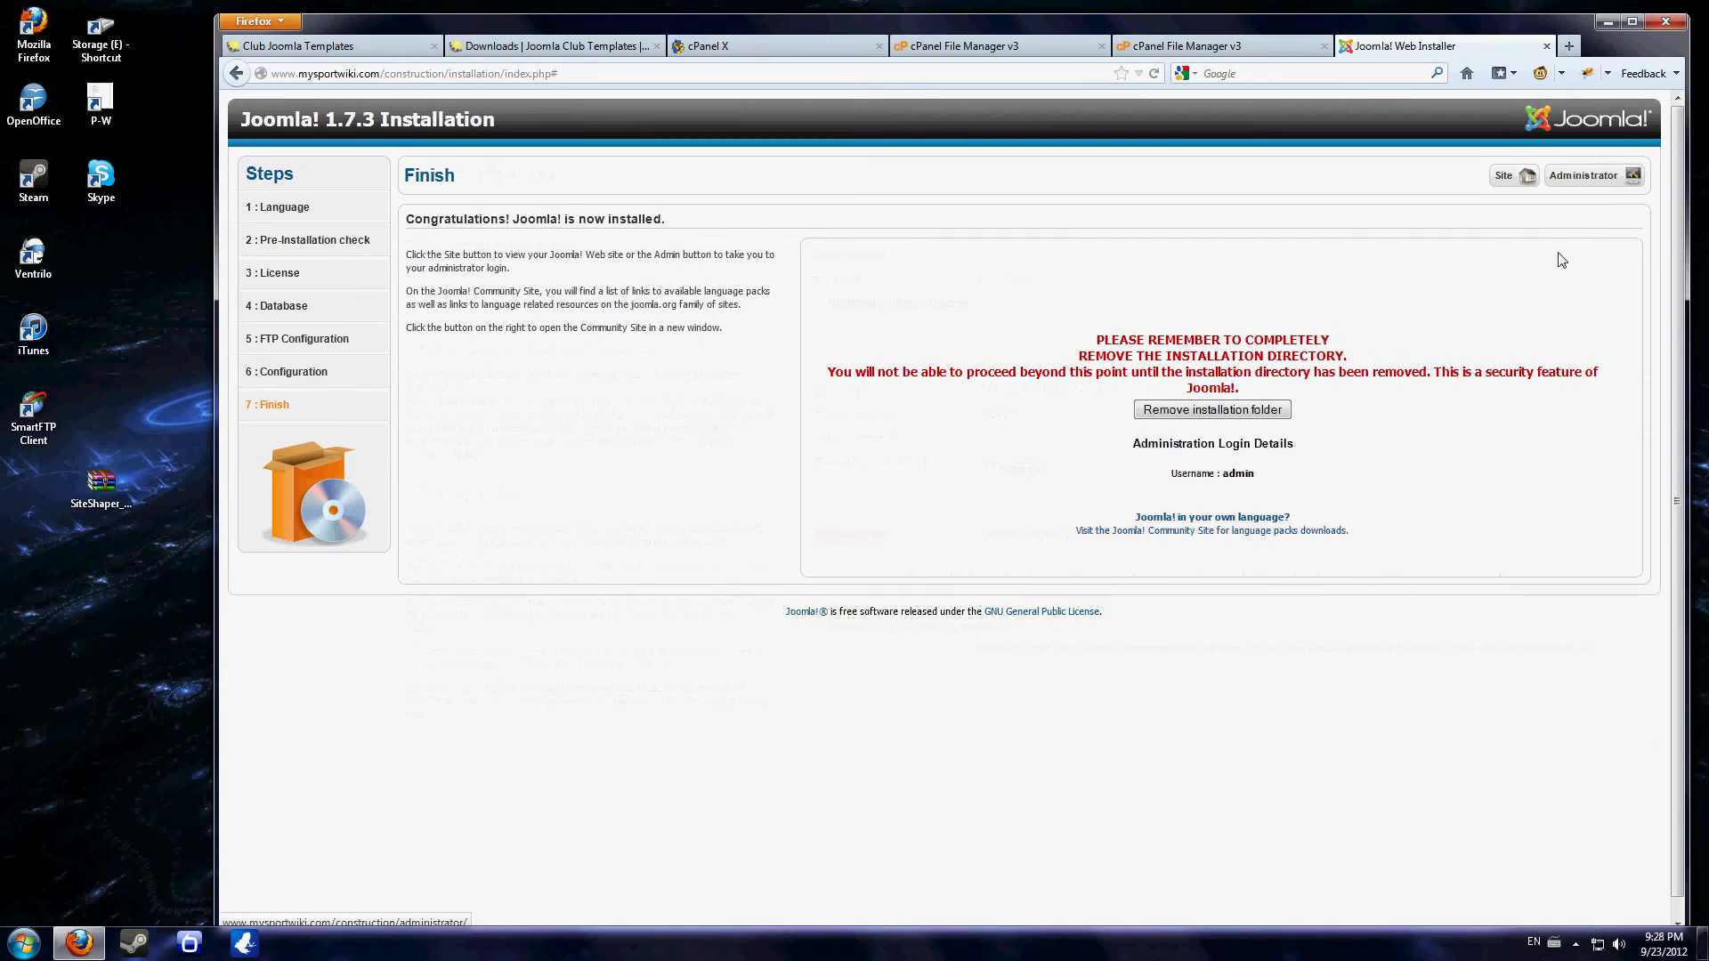
{"action": "left_click", "coordinate": [1225, 409]}
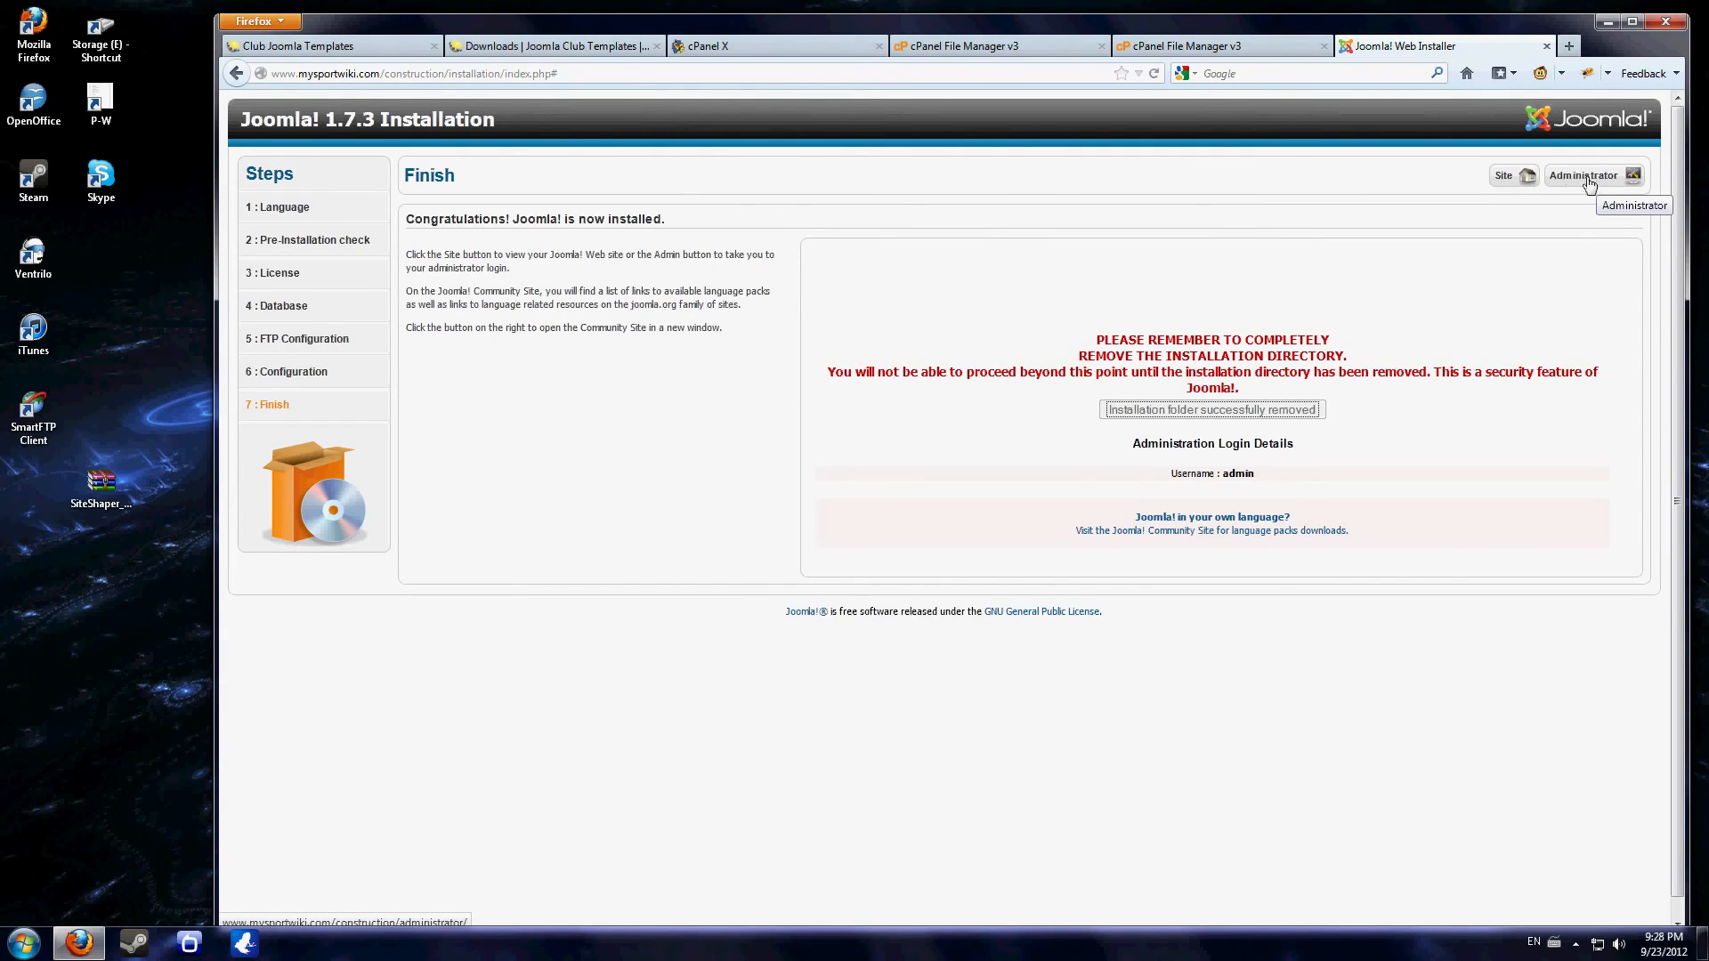
- Open the newly installed Construction site and look over its home page
{"action": "left_click", "coordinate": [1514, 177]}
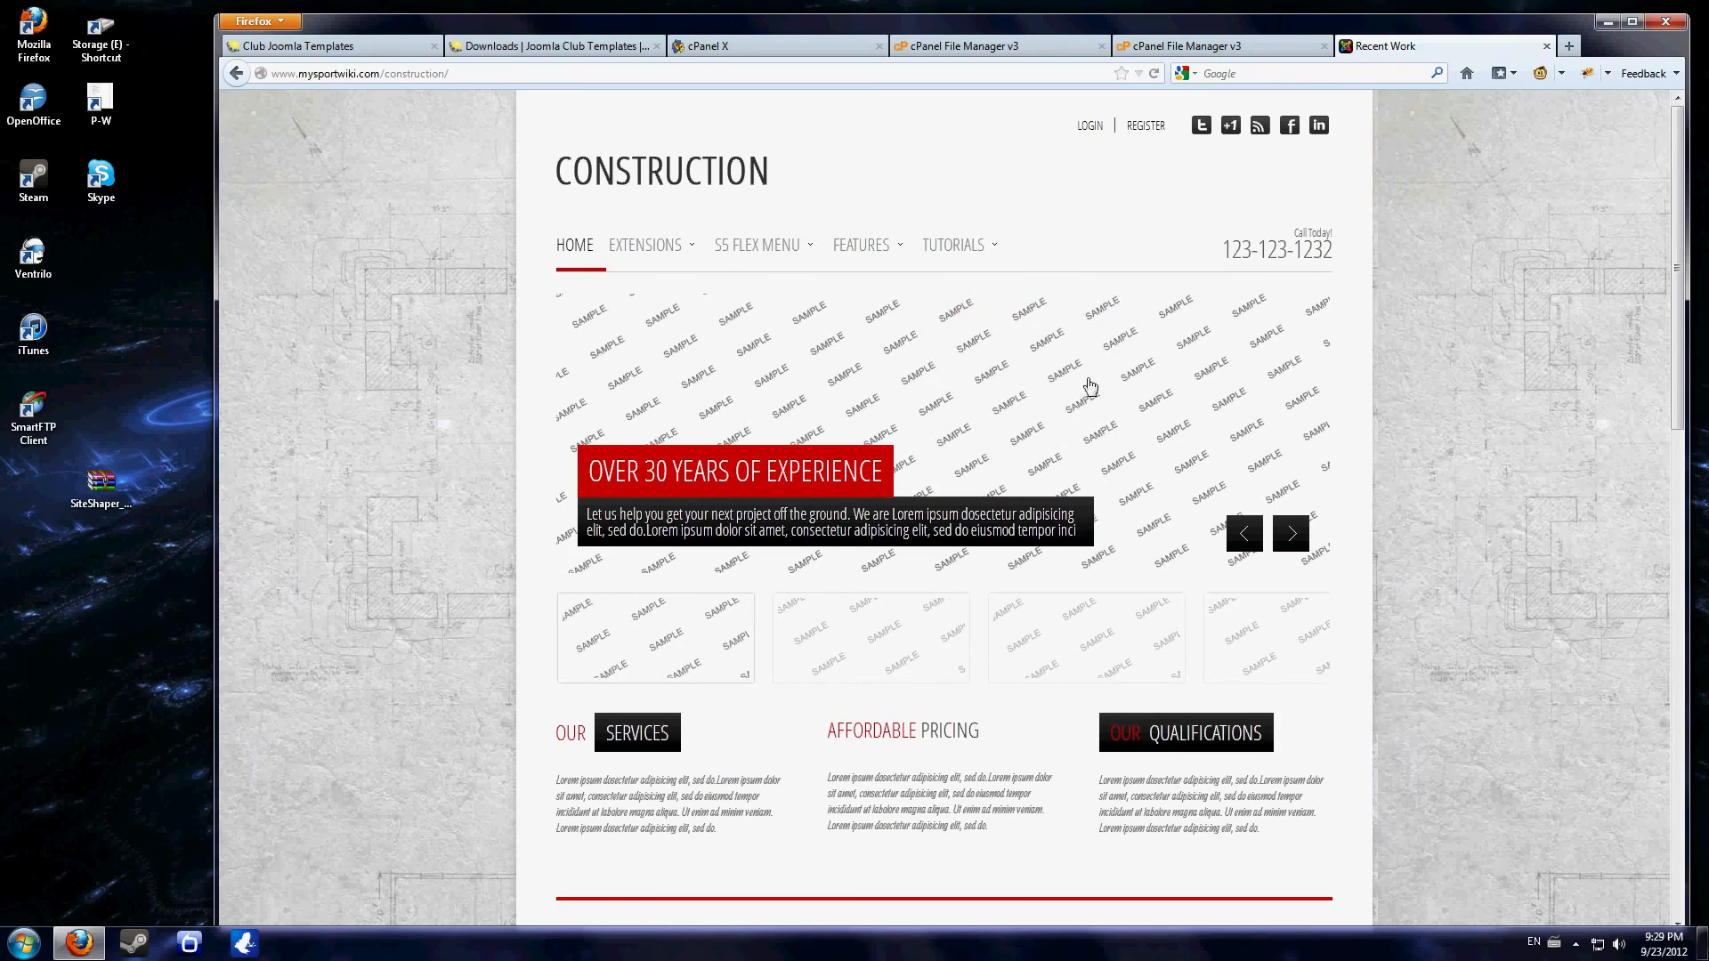
{"action": "scroll", "coordinate": [1025, 497], "scroll_direction": "down", "scroll_amount": 2}
{"action": "scroll", "coordinate": [1024, 497], "scroll_direction": "down", "scroll_amount": 1}
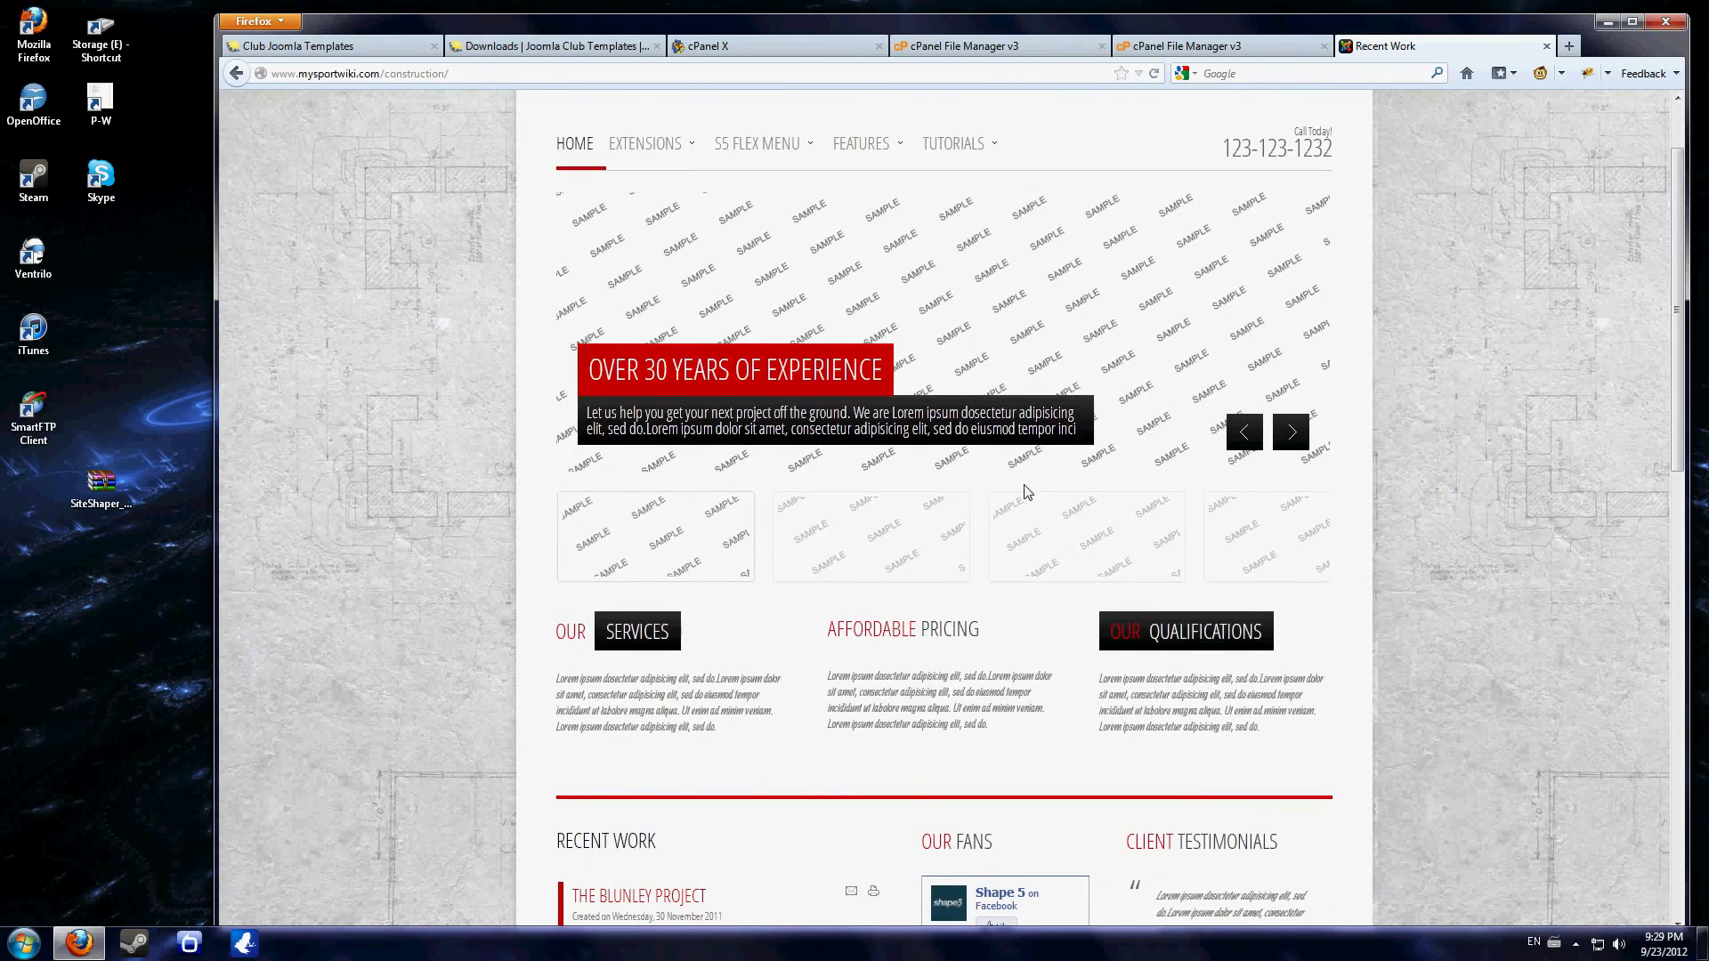